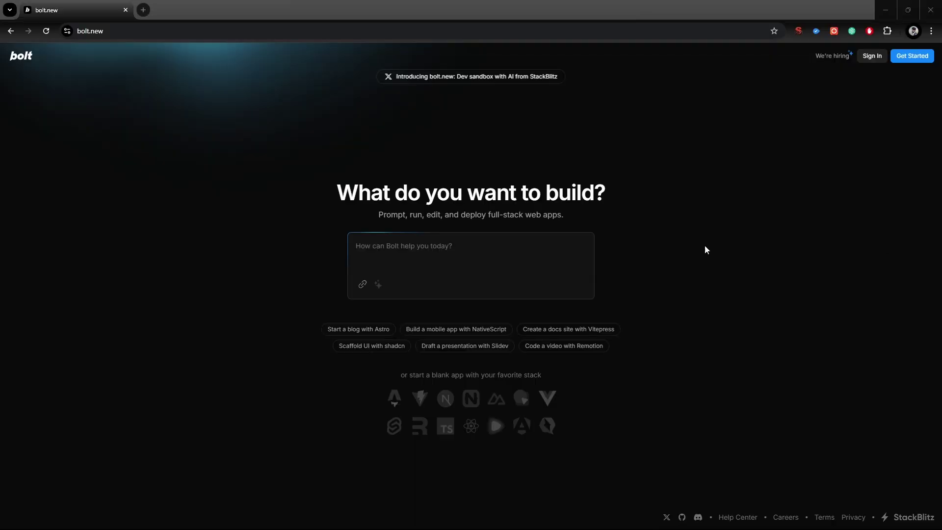
- Create a new StackBlitz account through the sign-up form
{"action": "left_click", "coordinate": [427, 246]}
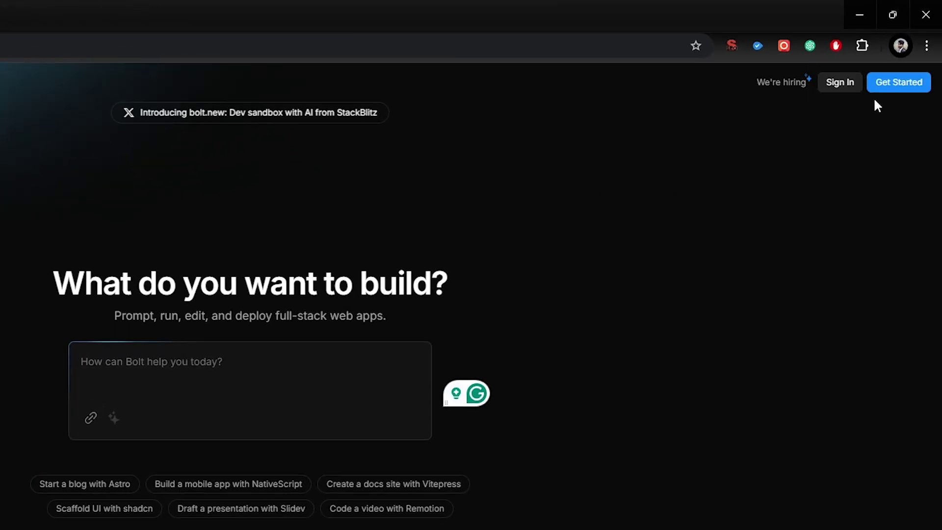
{"action": "left_click", "coordinate": [890, 86]}
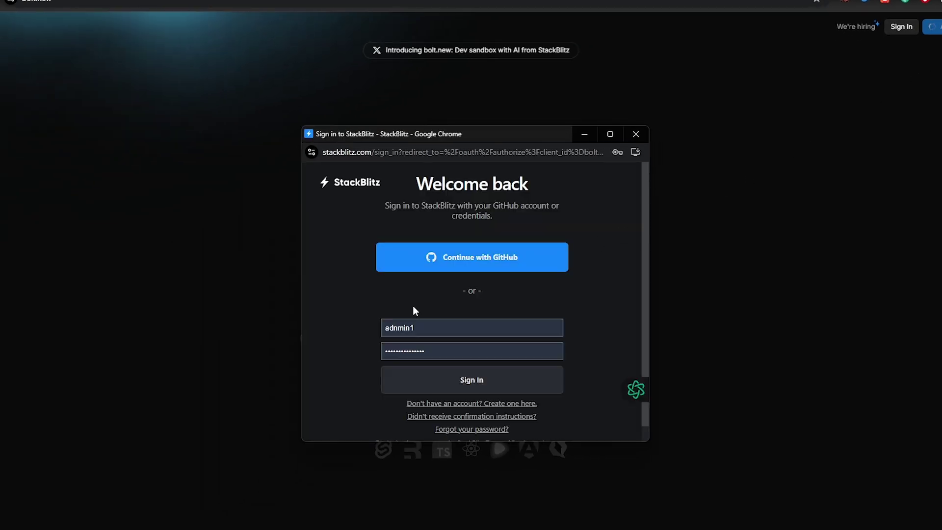
{"action": "left_click", "coordinate": [506, 406]}
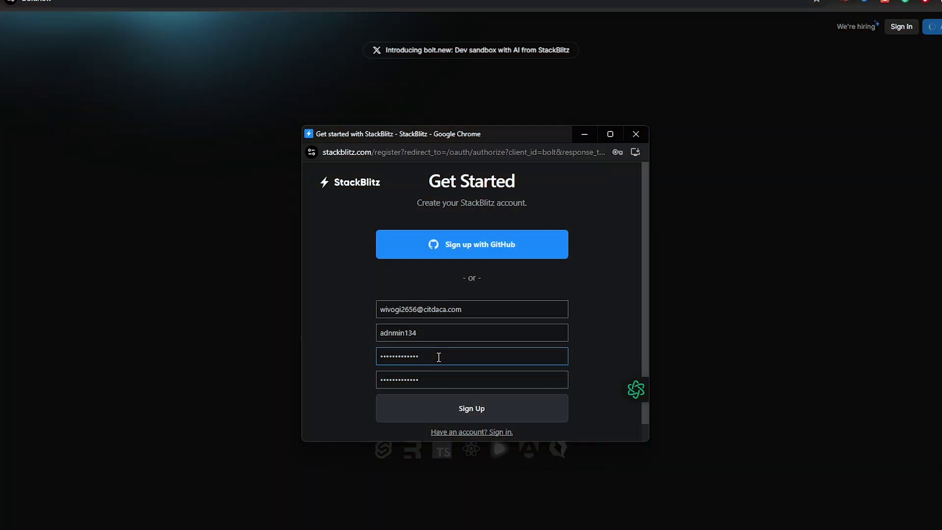
{"action": "left_click", "coordinate": [471, 412]}
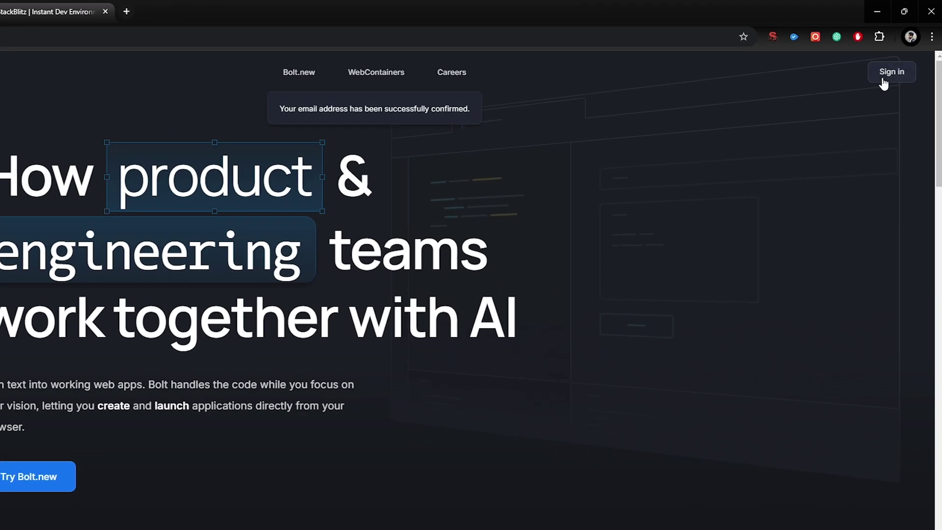
- Sign in to StackBlitz with the new account, then go back to bolt.new to sign in
{"action": "left_click", "coordinate": [883, 79]}
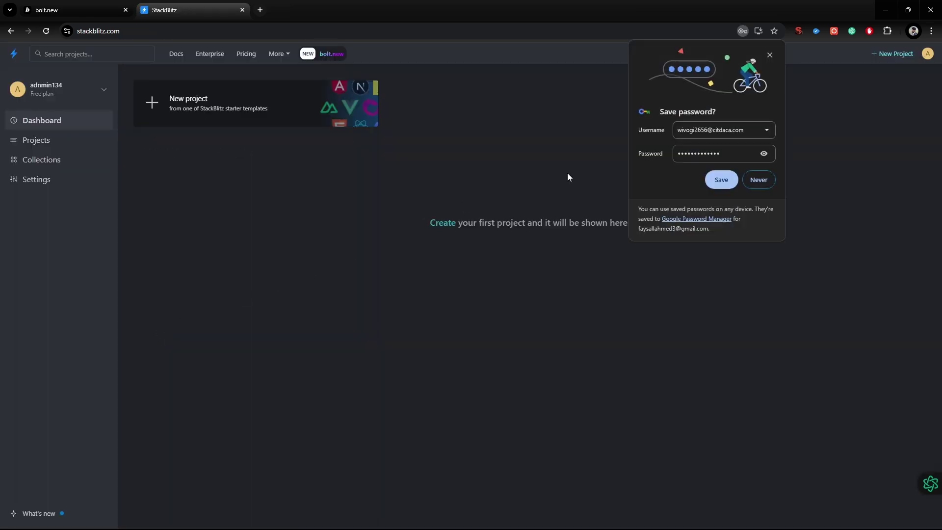
{"action": "left_click", "coordinate": [241, 10]}
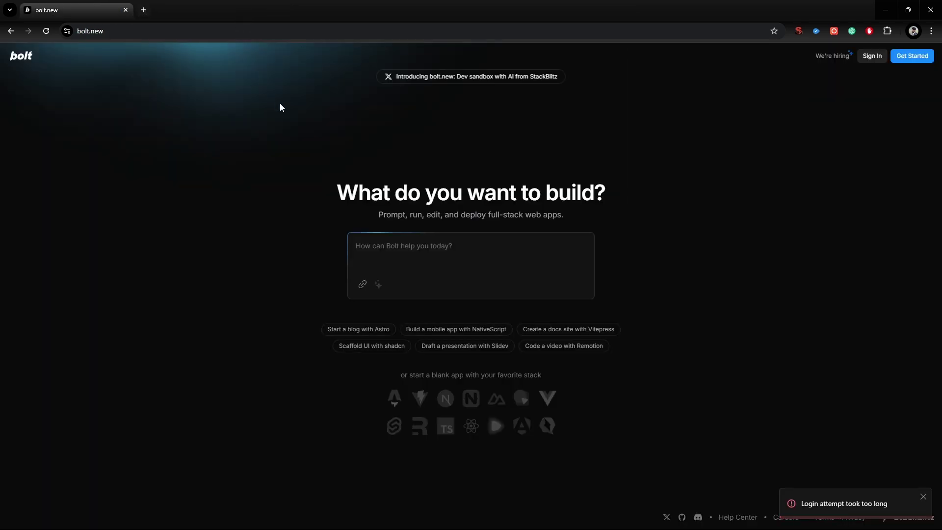
{"action": "left_click", "coordinate": [910, 57]}
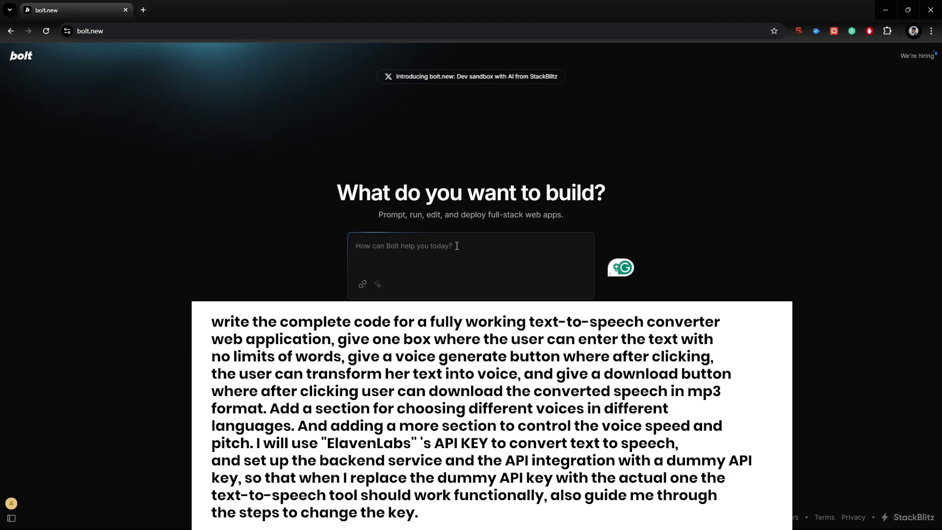
- Submit the text-to-speech converter request with voice picker, text box, Generate Speech and Download MP3
{"action": "key", "text": "ctrl+v"}
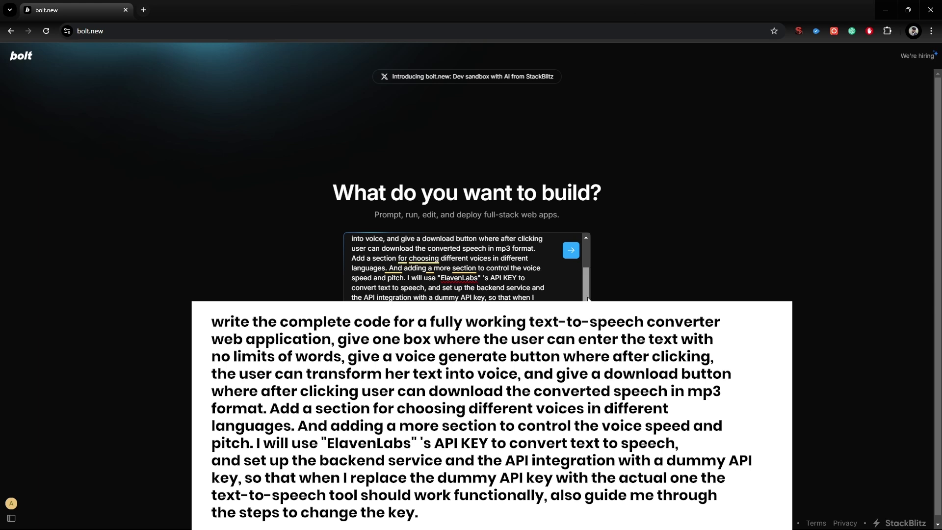
{"action": "left_click_drag", "start_coordinate": [587, 298], "coordinate": [583, 261]}
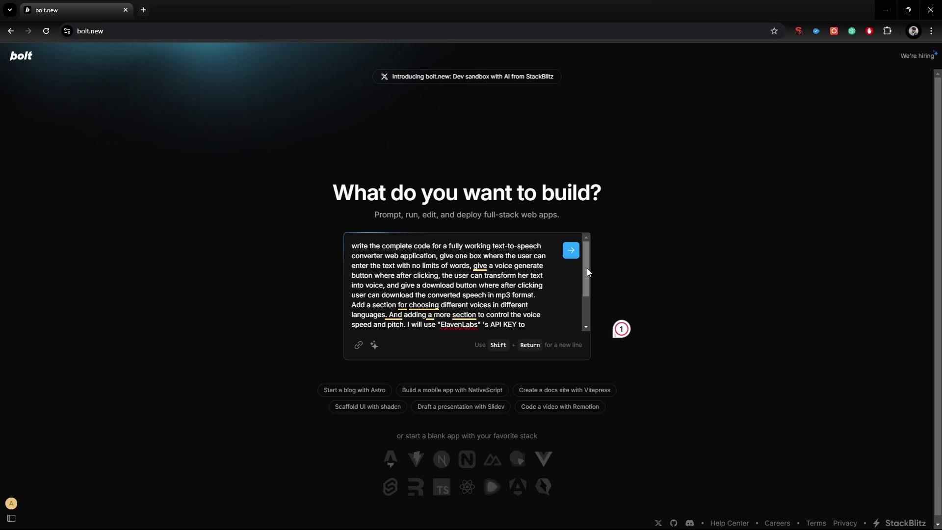
{"action": "left_click", "coordinate": [570, 250]}
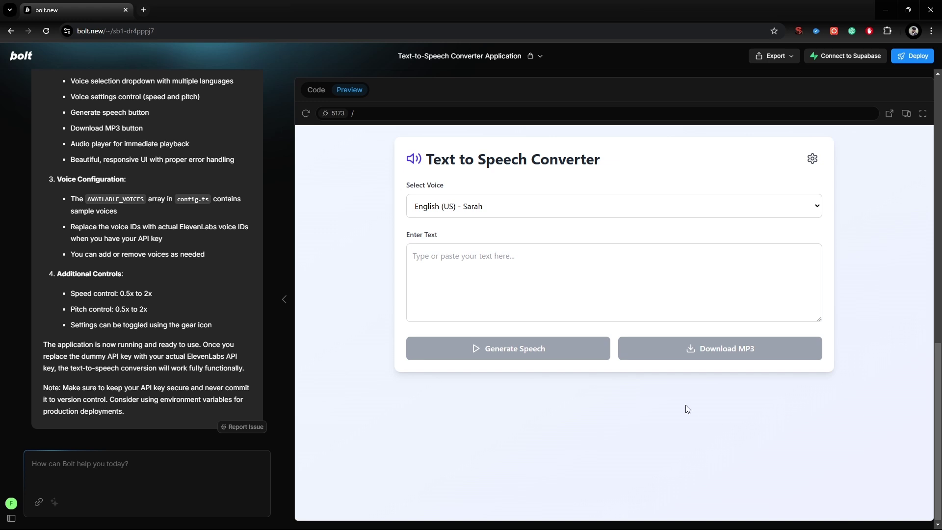
- Try converting 'Hello! How are you?' with the English (US) - Sarah voice and dismiss the failure
{"action": "left_click", "coordinate": [550, 213]}
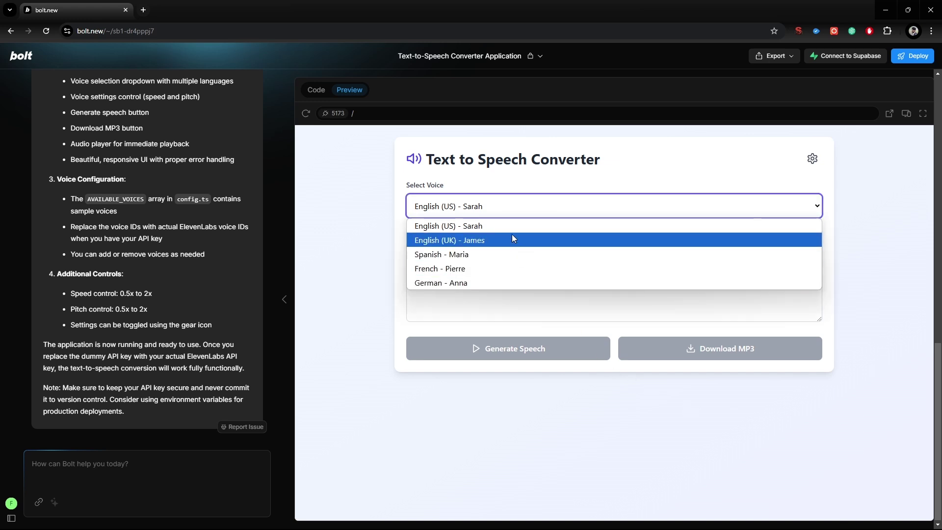
{"action": "left_click", "coordinate": [513, 228]}
{"action": "left_click", "coordinate": [515, 258]}
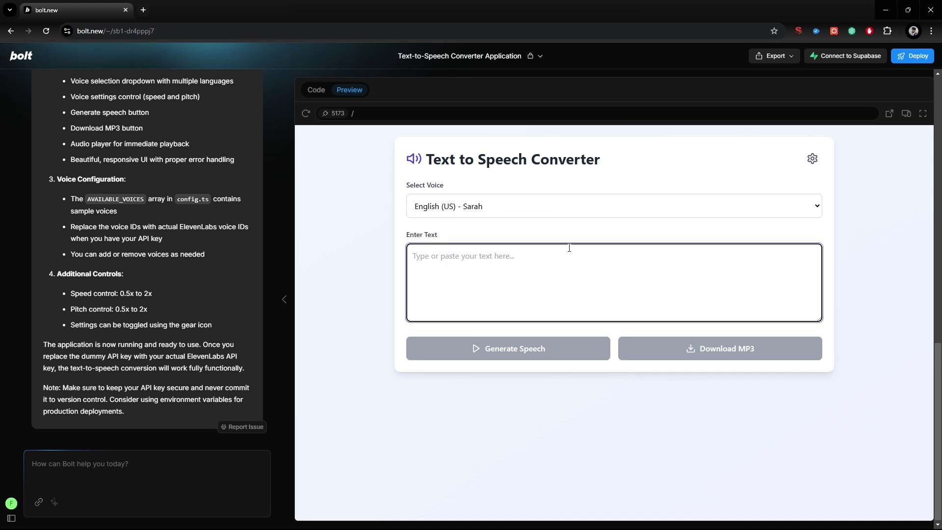
{"action": "type", "text": "Hello! How a"}
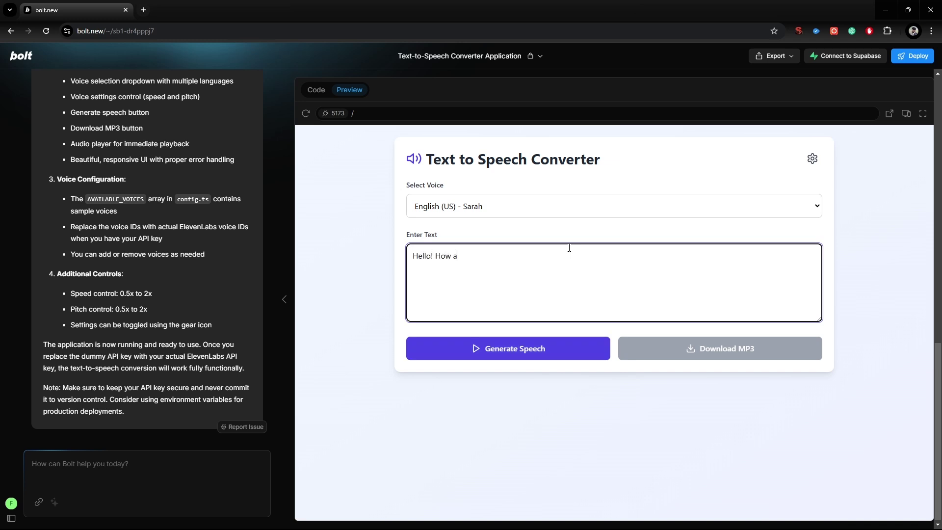
{"action": "type", "text": "re you?"}
{"action": "left_click", "coordinate": [545, 354]}
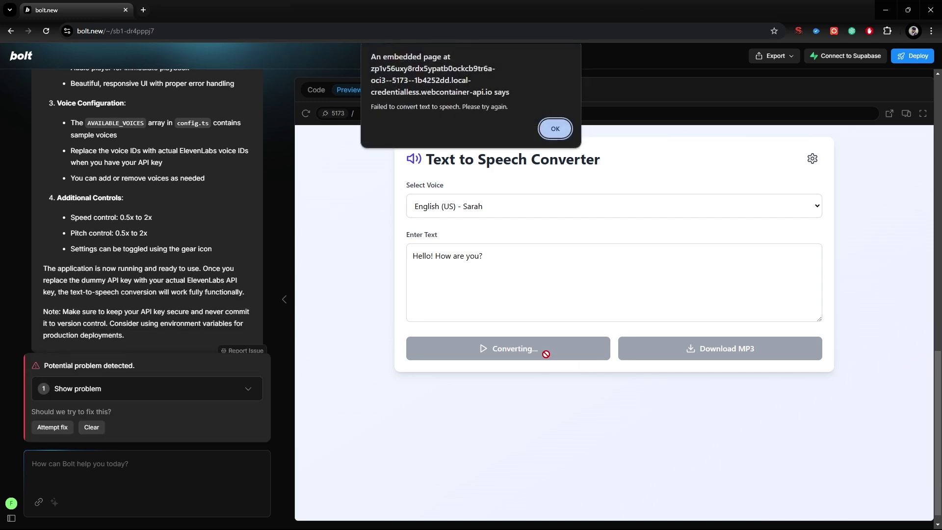
{"action": "left_click", "coordinate": [553, 129]}
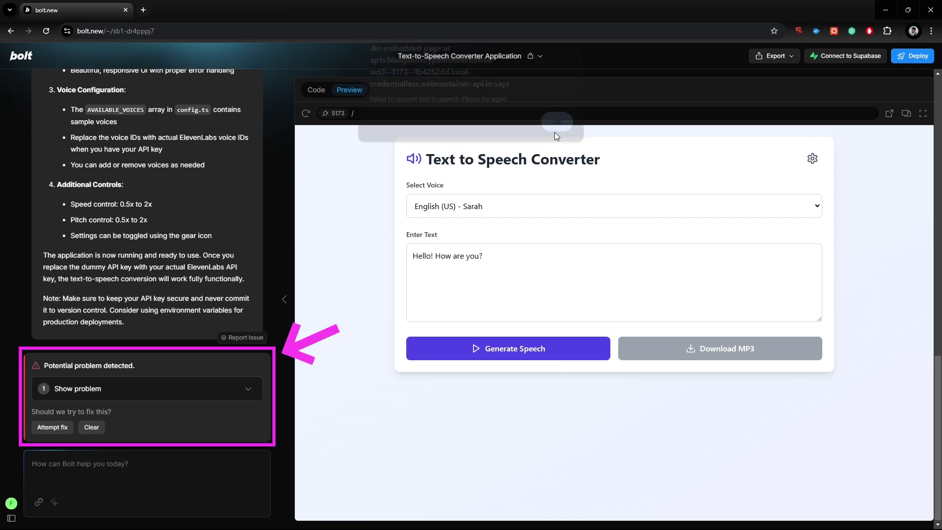
{"action": "scroll", "coordinate": [200, 272], "scroll_direction": "up", "scroll_amount": 1}
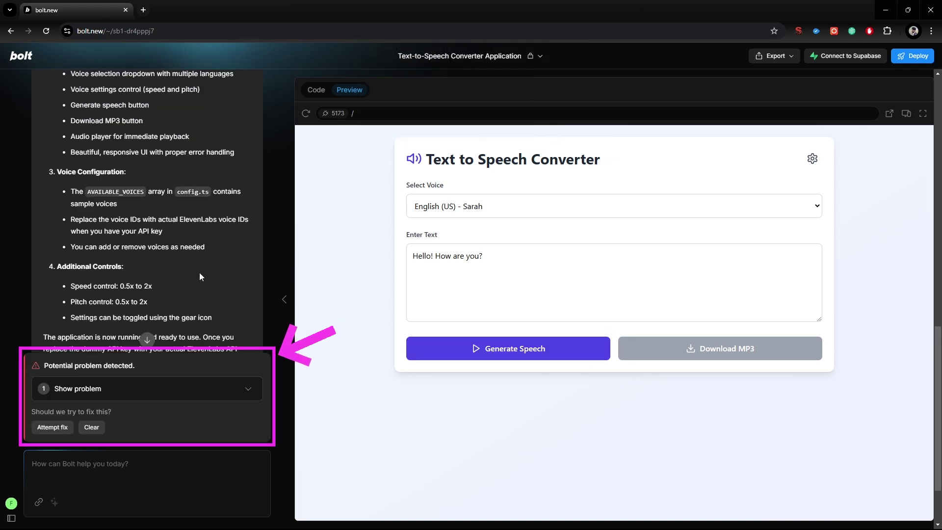
{"action": "scroll", "coordinate": [199, 272], "scroll_direction": "up", "scroll_amount": 1}
{"action": "scroll", "coordinate": [200, 272], "scroll_direction": "down", "scroll_amount": 1}
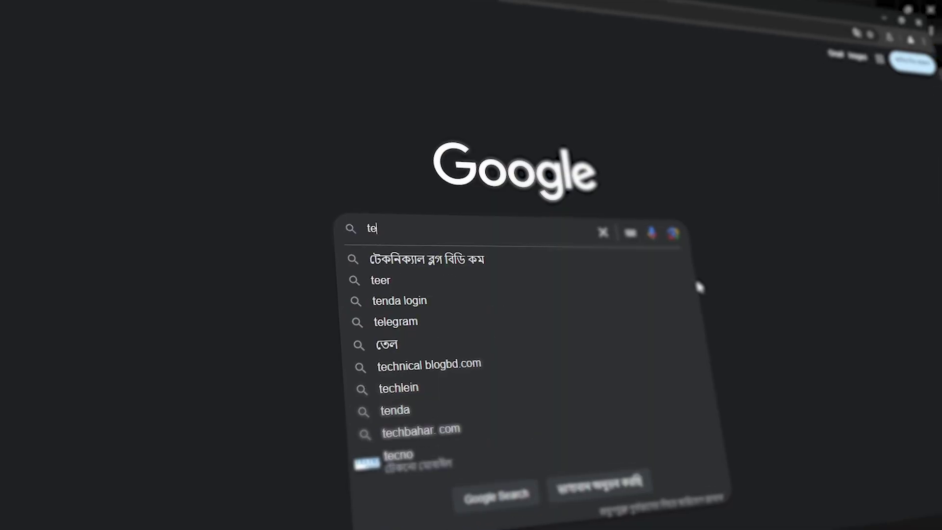
{"action": "type", "text": "xt to "}
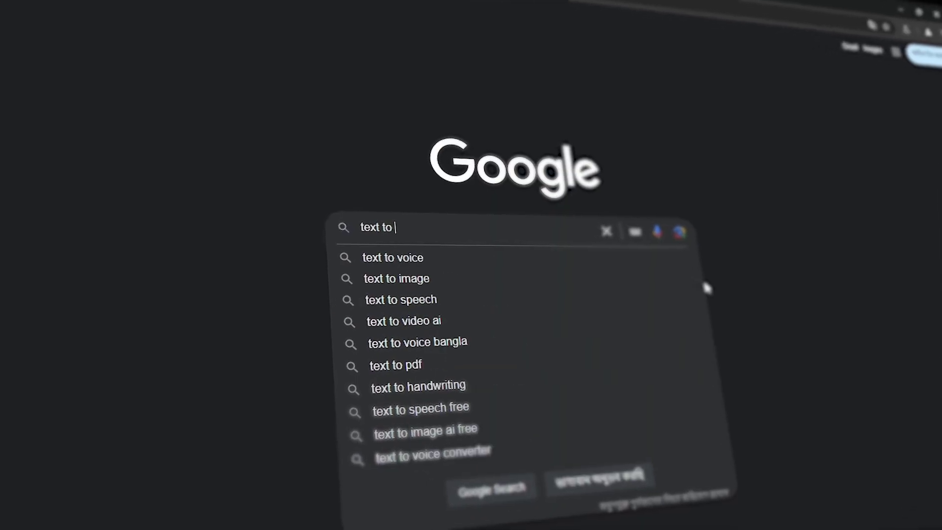
{"action": "type", "text": "speech API"}
{"action": "type", "text": " Key"}
{"action": "type", "text": " Pr"}
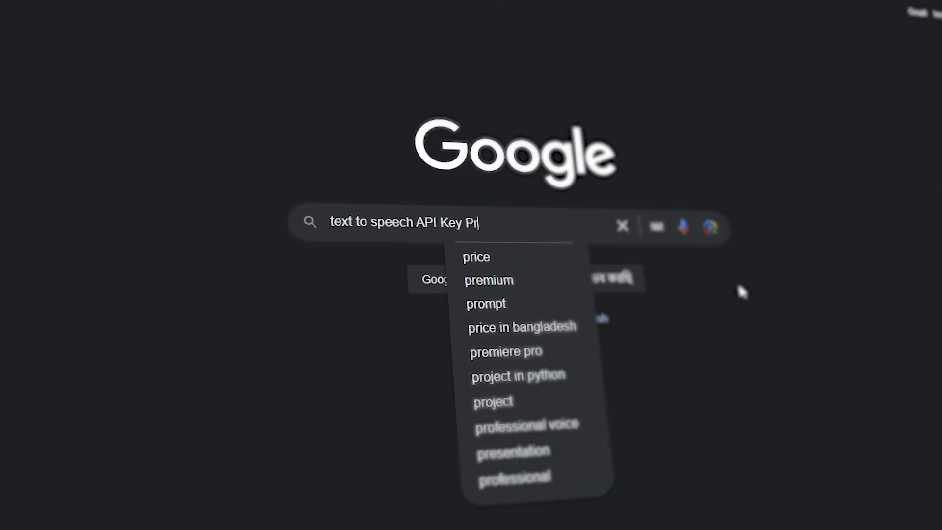
{"action": "type", "text": "ovider"}
- Search Google for 'text to speech API Key Provider'
{"action": "key", "text": "Return"}
{"action": "scroll", "coordinate": [471, 295], "scroll_direction": "down", "scroll_amount": 1}
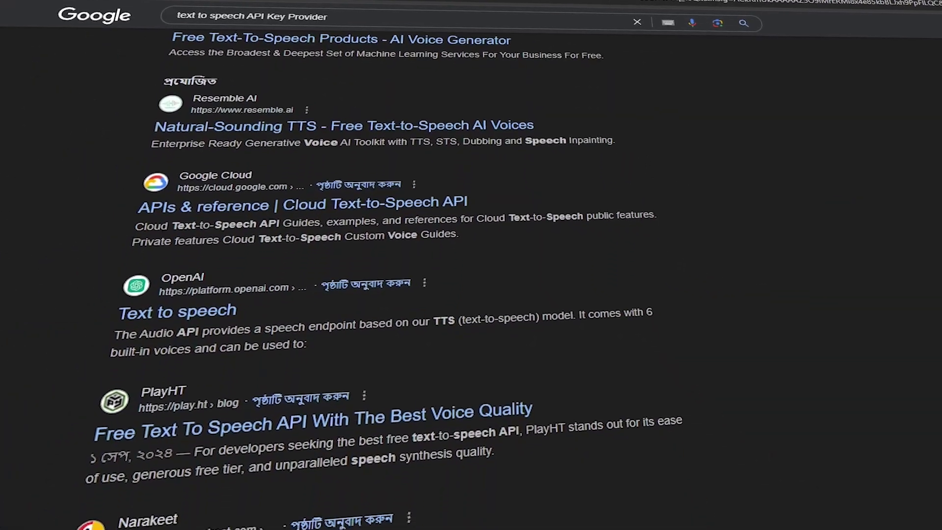
{"action": "scroll", "coordinate": [471, 294], "scroll_direction": "down", "scroll_amount": 2}
{"action": "scroll", "coordinate": [471, 295], "scroll_direction": "down", "scroll_amount": 1}
{"action": "scroll", "coordinate": [471, 294], "scroll_direction": "down", "scroll_amount": 1}
{"action": "scroll", "coordinate": [471, 294], "scroll_direction": "down", "scroll_amount": 1}
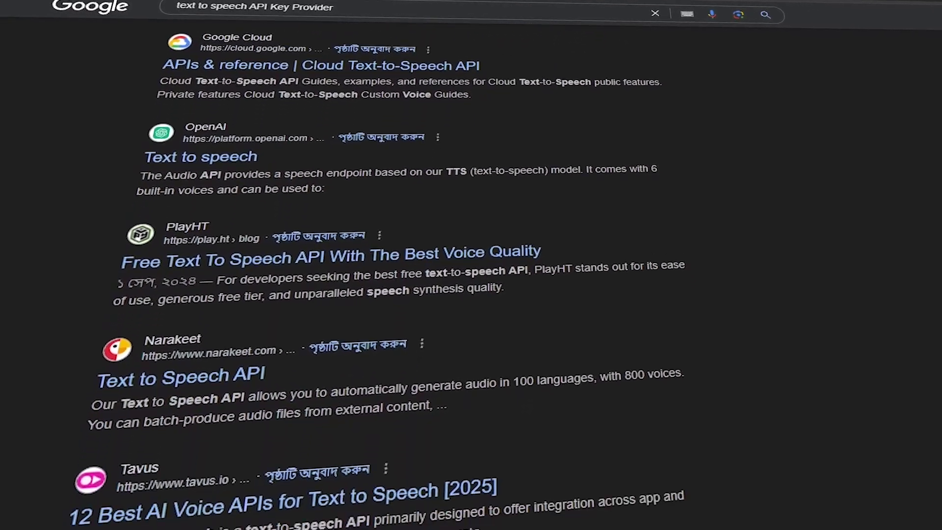
{"action": "scroll", "coordinate": [471, 294], "scroll_direction": "down", "scroll_amount": 1}
{"action": "scroll", "coordinate": [471, 295], "scroll_direction": "down", "scroll_amount": 1}
{"action": "scroll", "coordinate": [471, 294], "scroll_direction": "down", "scroll_amount": 1}
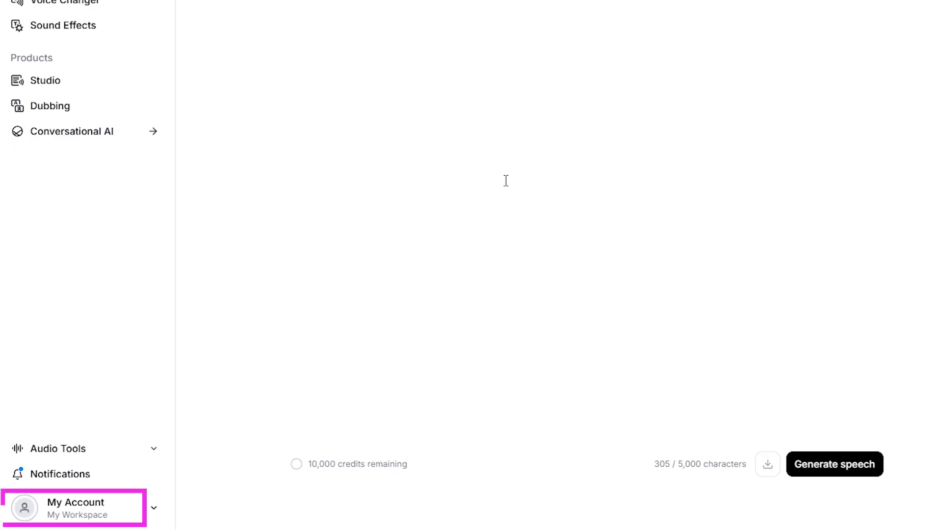
- Create the 'Mighty Alligator' API key in ElevenLabs settings and copy it
{"action": "left_click", "coordinate": [69, 509]}
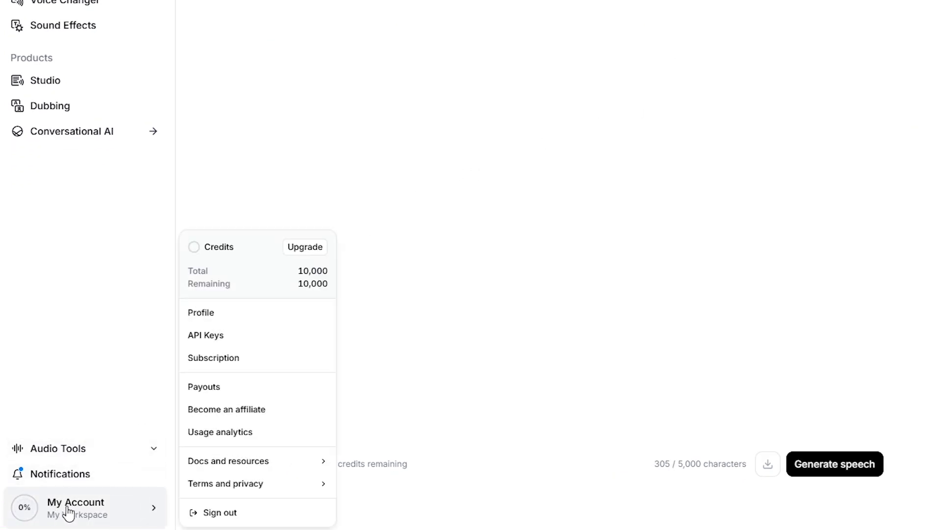
{"action": "left_click", "coordinate": [229, 340]}
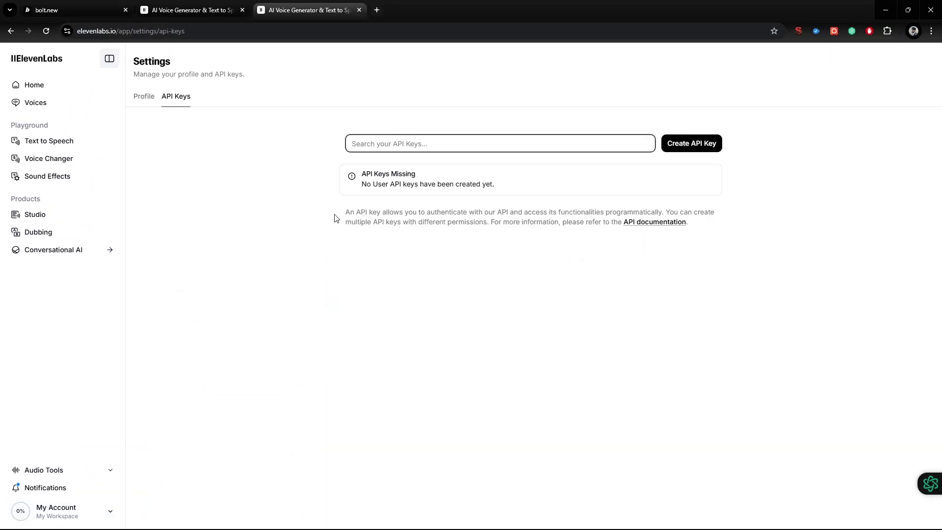
{"action": "left_click", "coordinate": [692, 149]}
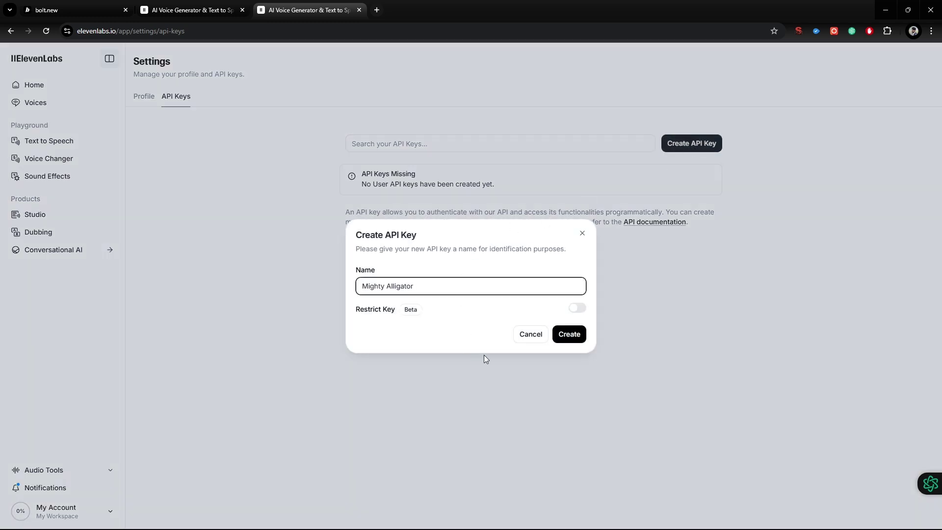
{"action": "left_click", "coordinate": [575, 337]}
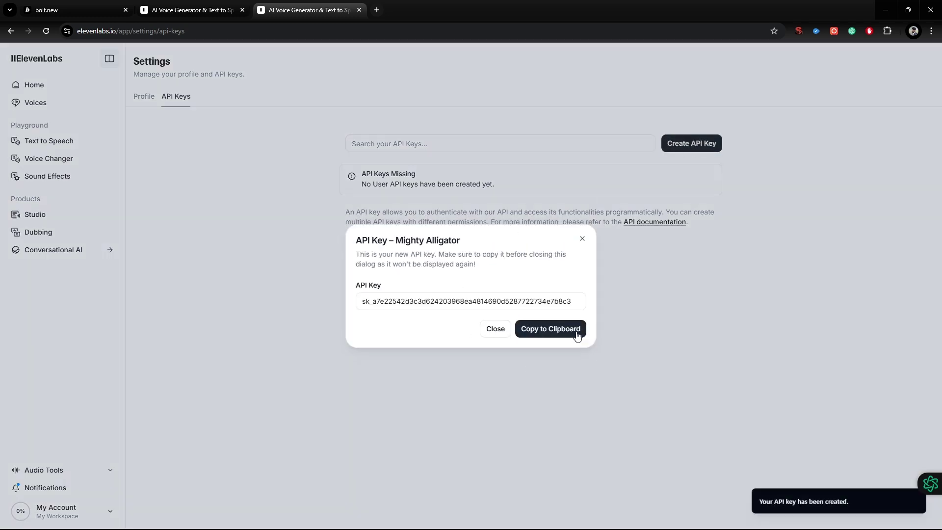
{"action": "left_click", "coordinate": [552, 329]}
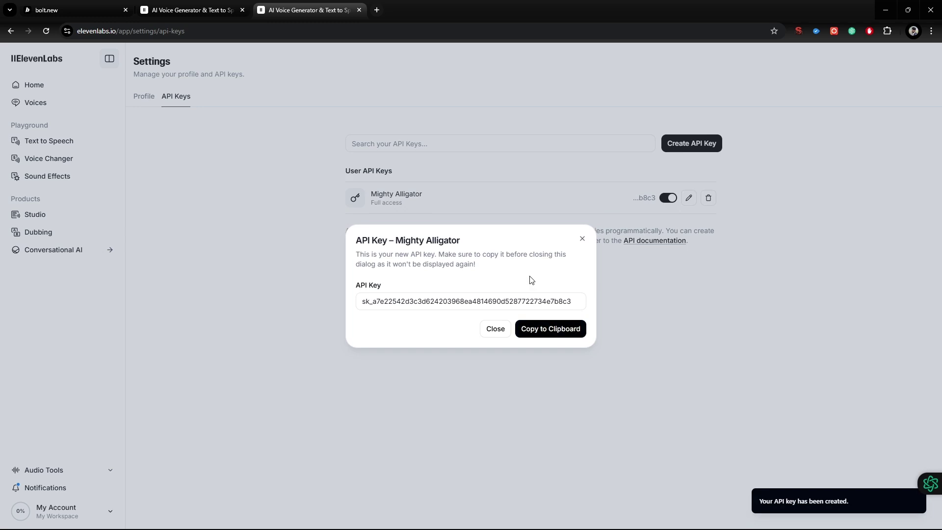
{"action": "left_click", "coordinate": [566, 330]}
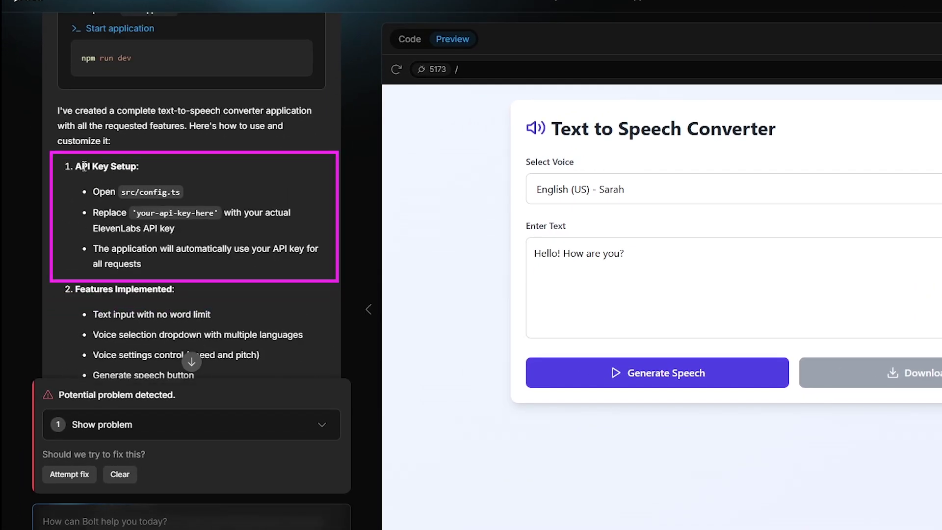
- Paste the ElevenLabs key over 'your-api-key-here' in src/config.ts and save the file
{"action": "left_click_drag", "start_coordinate": [79, 166], "coordinate": [162, 164]}
{"action": "left_click", "coordinate": [179, 166]}
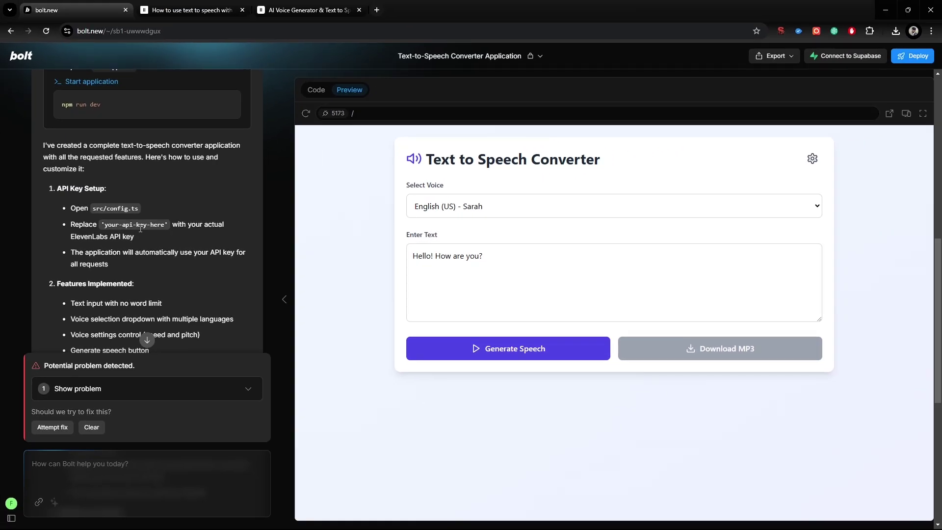
{"action": "scroll", "coordinate": [140, 228], "scroll_direction": "up", "scroll_amount": 1}
{"action": "left_click", "coordinate": [316, 89]}
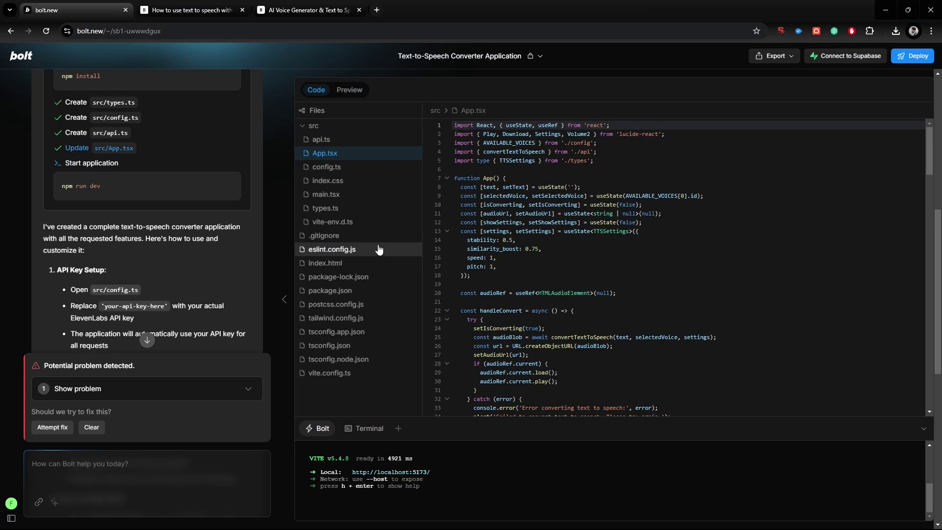
{"action": "left_click", "coordinate": [349, 172]}
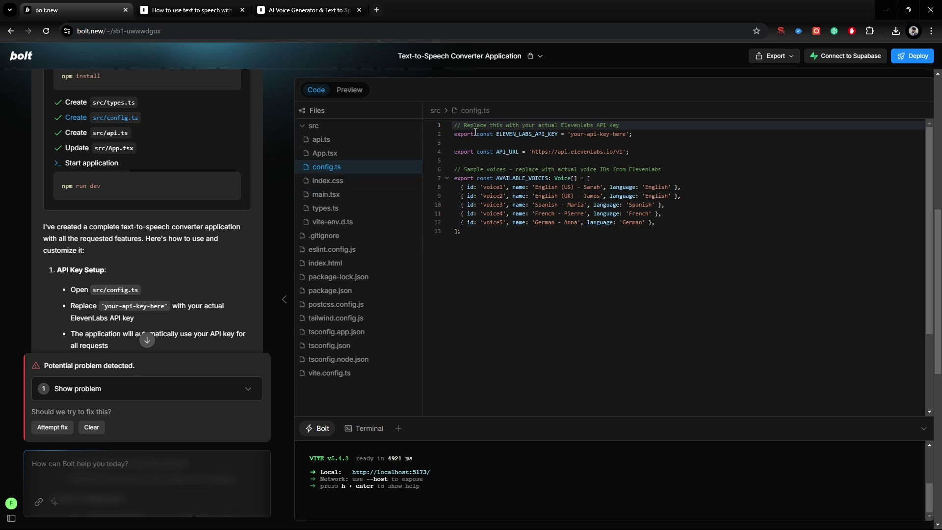
{"action": "left_click_drag", "start_coordinate": [571, 135], "coordinate": [626, 134]}
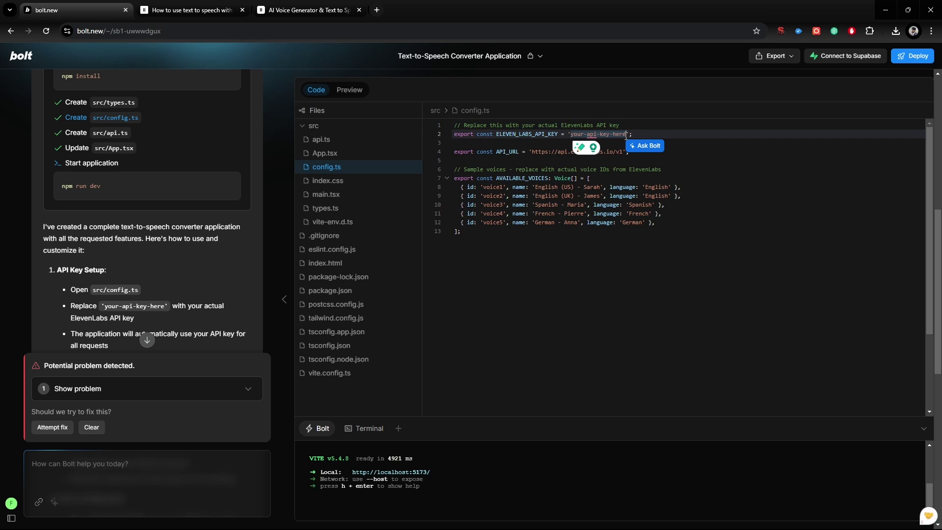
{"action": "key", "text": "ctrl+v"}
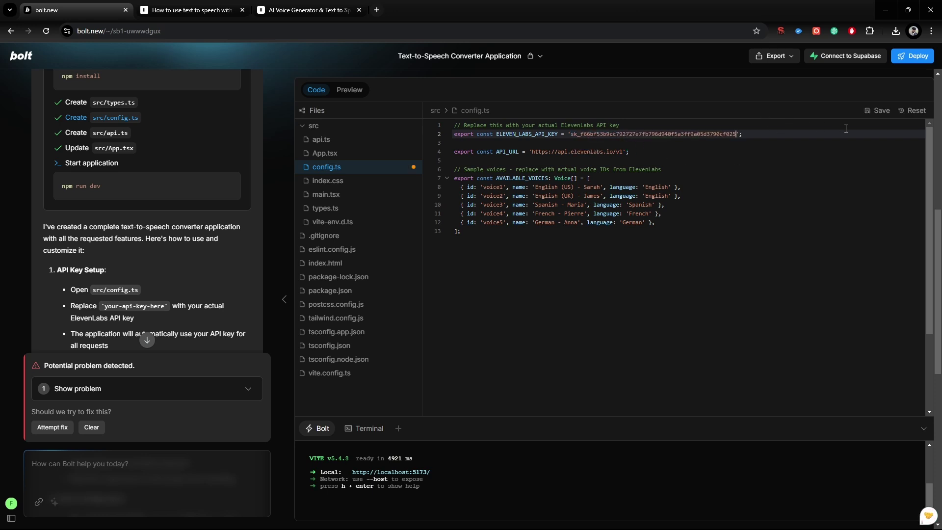
{"action": "left_click", "coordinate": [879, 110]}
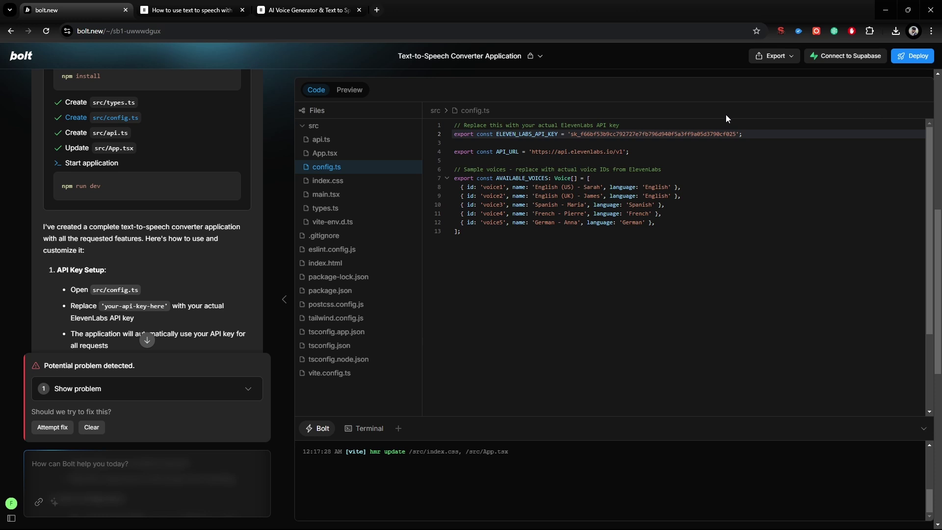
{"action": "left_click", "coordinate": [349, 90]}
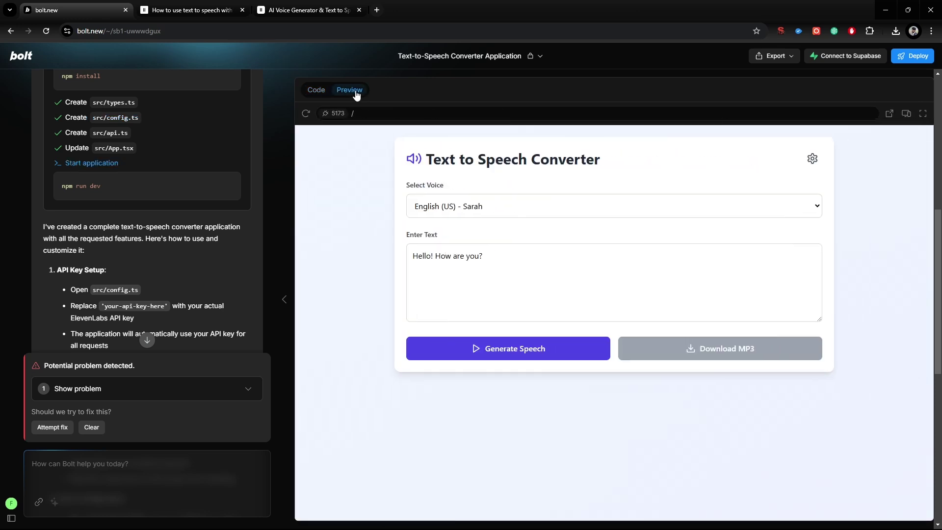
- Reload the preview and retry generating 'Hello! how are you?', dismissing the failure alert
{"action": "left_click", "coordinate": [307, 113]}
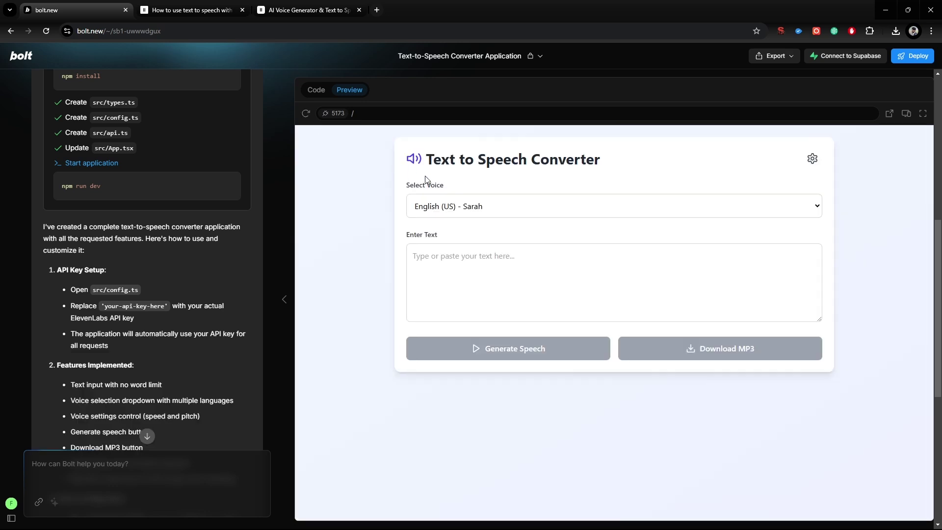
{"action": "left_click", "coordinate": [624, 258]}
{"action": "type", "text": "H"}
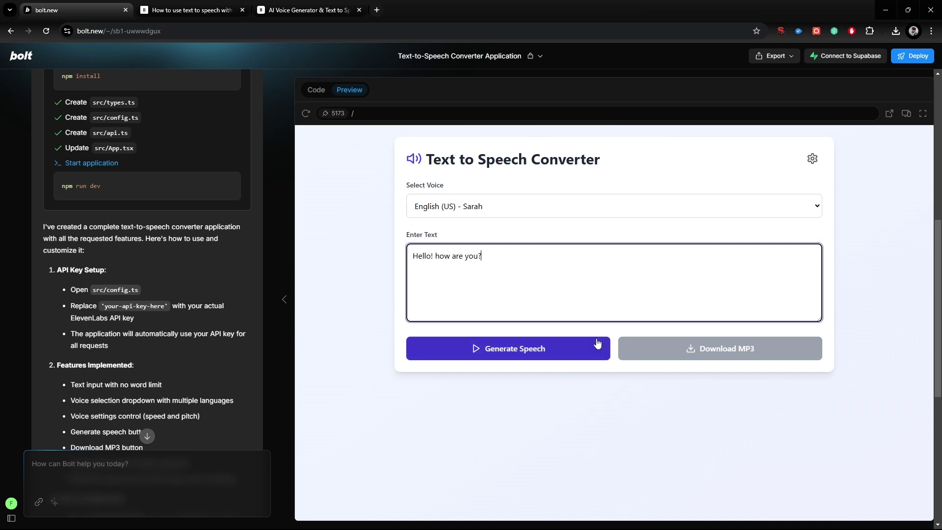
{"action": "left_click", "coordinate": [571, 356]}
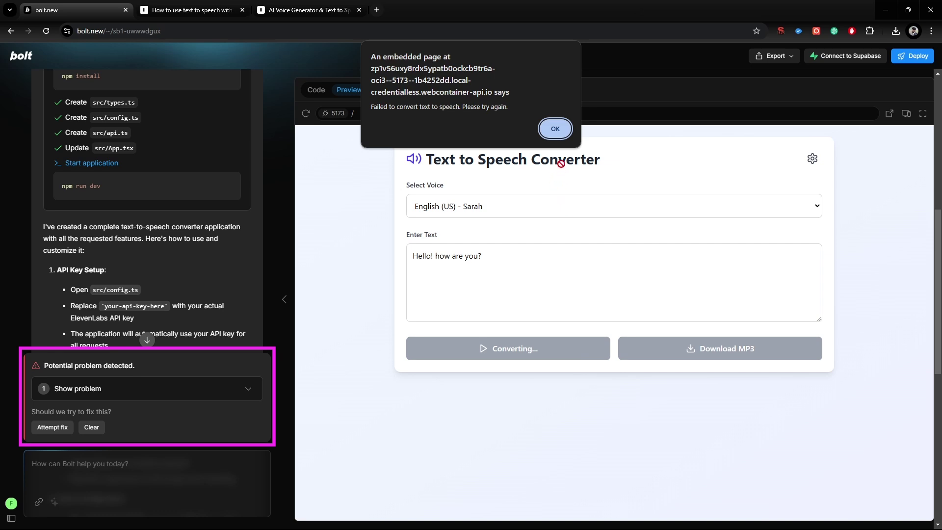
{"action": "left_click", "coordinate": [551, 135]}
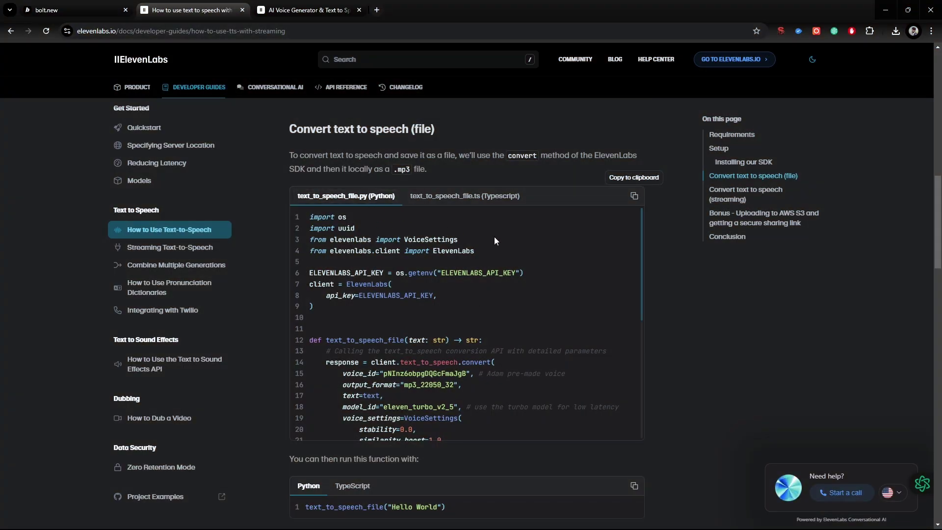
{"action": "scroll", "coordinate": [534, 279], "scroll_direction": "up", "scroll_amount": 5}
{"action": "scroll", "coordinate": [533, 279], "scroll_direction": "up", "scroll_amount": 3}
{"action": "scroll", "coordinate": [533, 280], "scroll_direction": "down", "scroll_amount": 10}
{"action": "scroll", "coordinate": [533, 282], "scroll_direction": "up", "scroll_amount": 1}
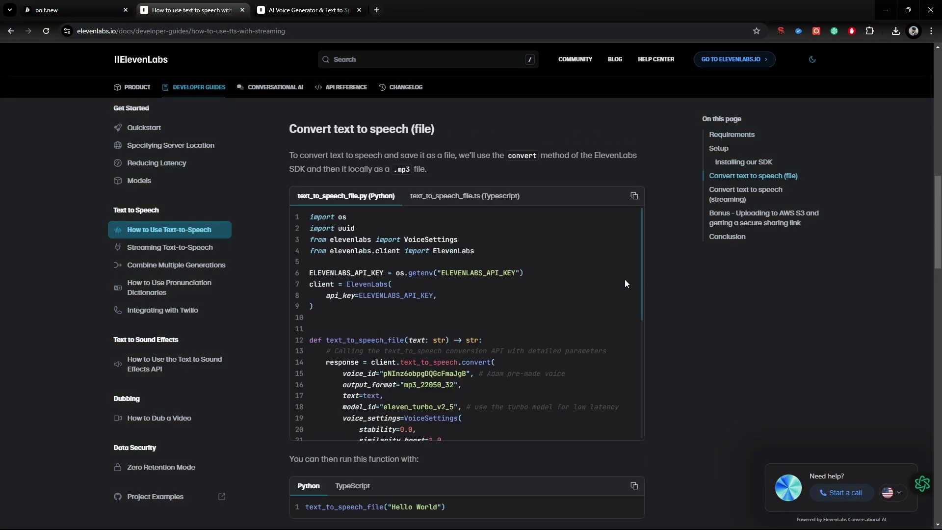
- Copy the Python example from the 'Convert text to speech (file)' section
{"action": "left_click", "coordinate": [633, 196]}
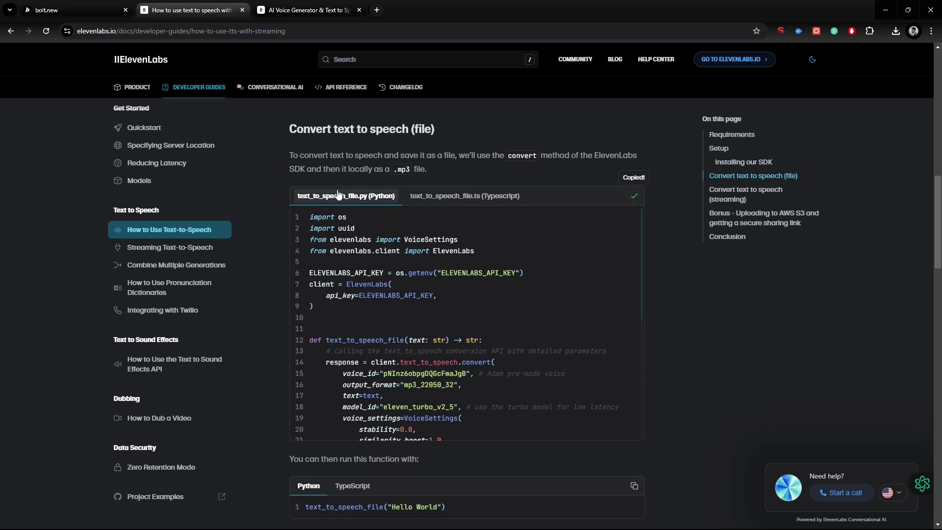
- Send Bolt 'please use this code:' followed by the pasted Python example
{"action": "left_click", "coordinate": [74, 9]}
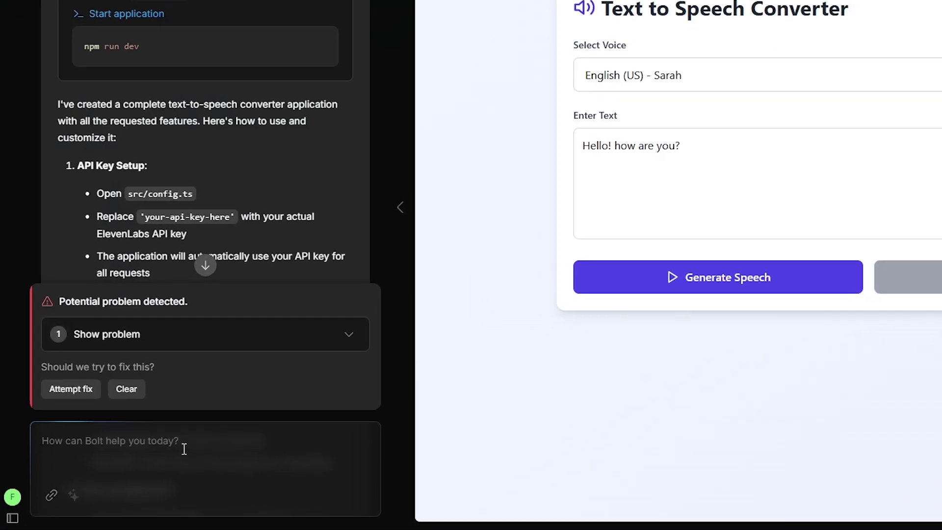
{"action": "left_click", "coordinate": [137, 464]}
{"action": "type", "text": "please use this"}
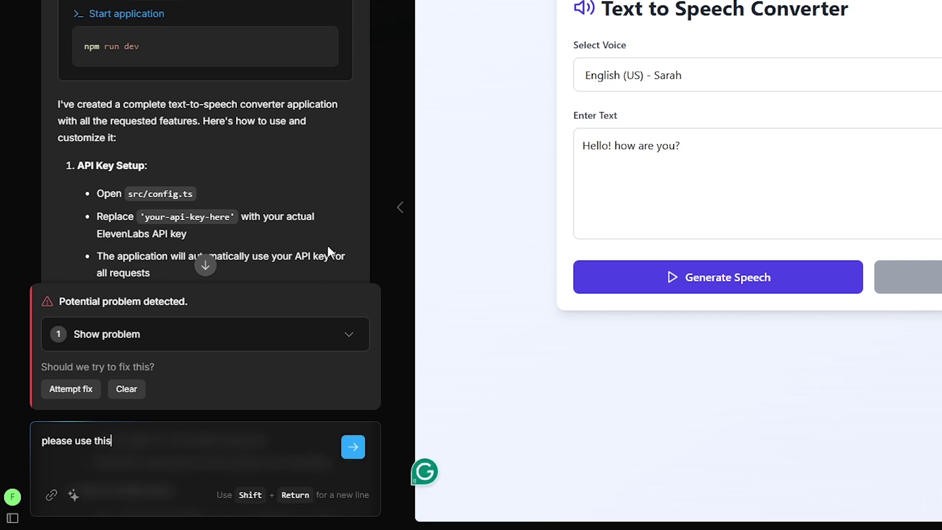
{"action": "type", "text": " code:"}
{"action": "key", "text": "ctrl+v"}
{"action": "left_click", "coordinate": [354, 223]}
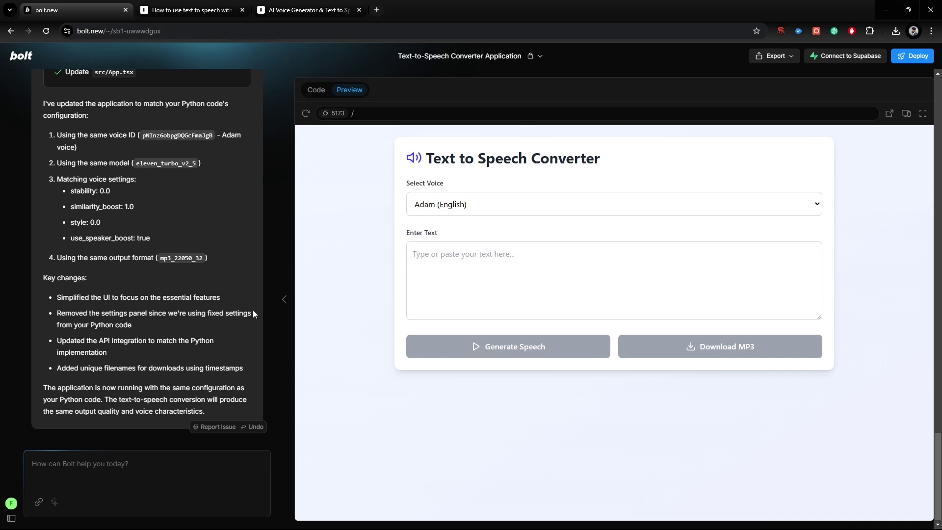
- Generate speech for 'Hello! how are you?' and confirm the Adam (English) voice
{"action": "left_click", "coordinate": [493, 251]}
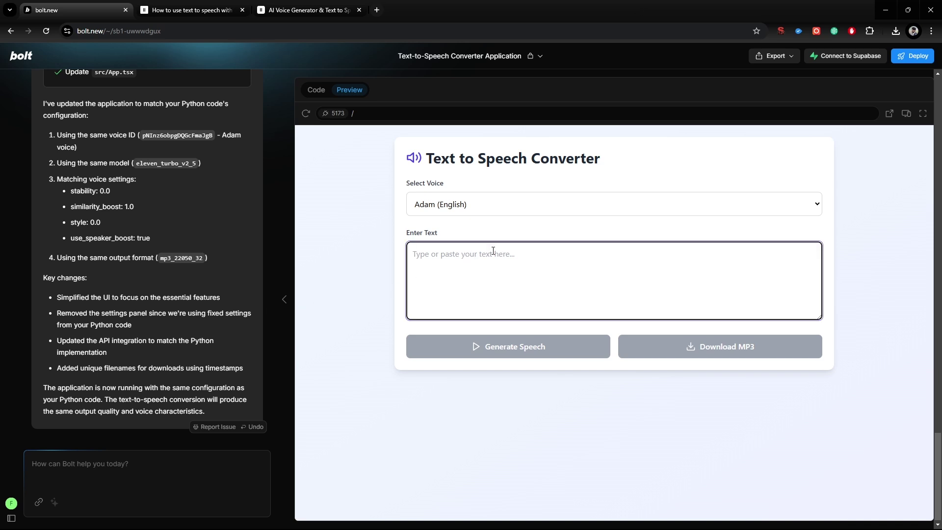
{"action": "type", "text": "Hello! how are you?"}
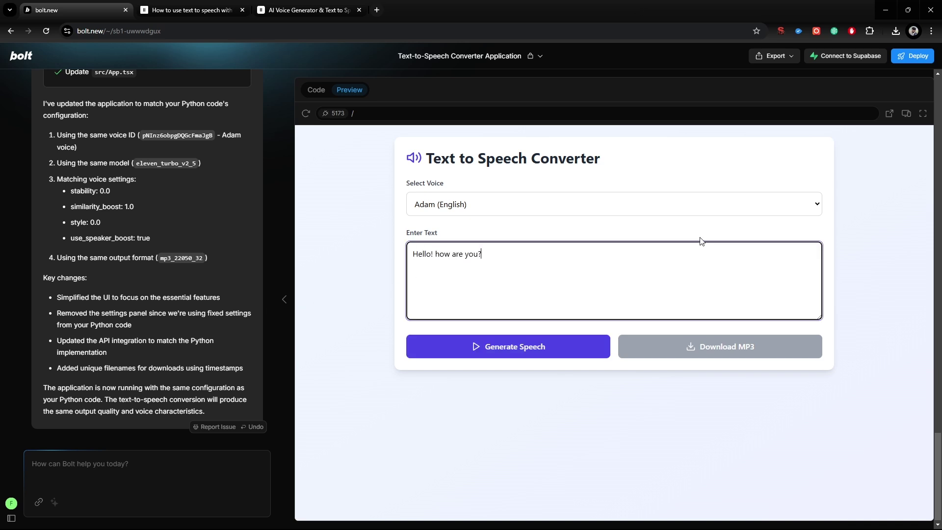
{"action": "left_click", "coordinate": [515, 346]}
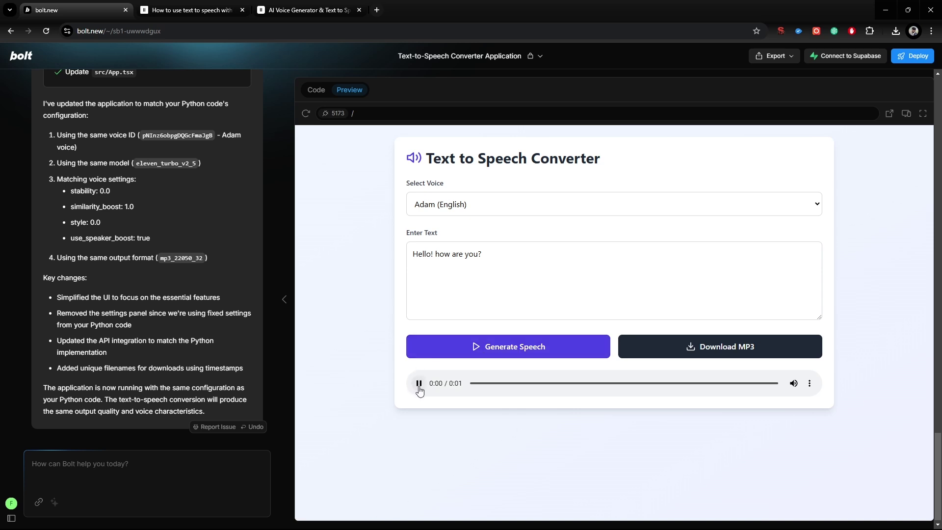
{"action": "left_click", "coordinate": [486, 208]}
{"action": "left_click", "coordinate": [482, 224]}
{"action": "left_click", "coordinate": [477, 208]}
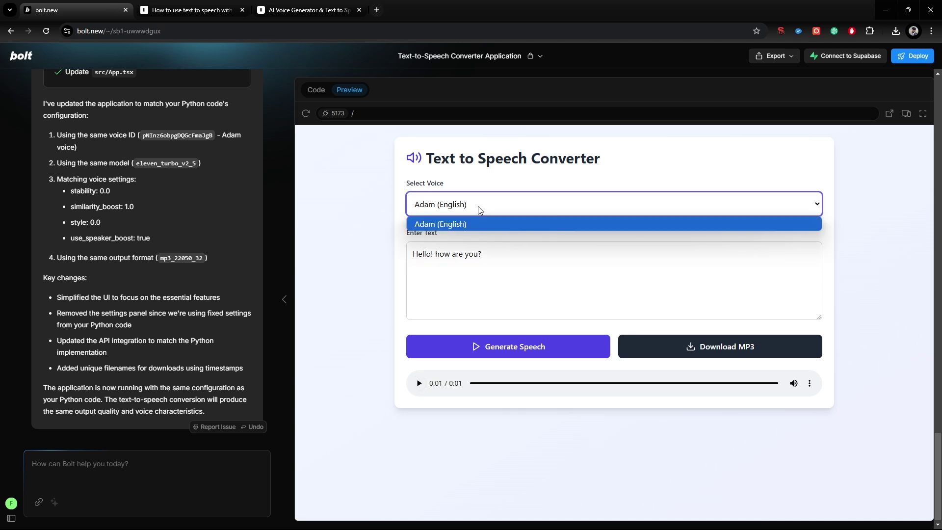
{"action": "left_click", "coordinate": [530, 209]}
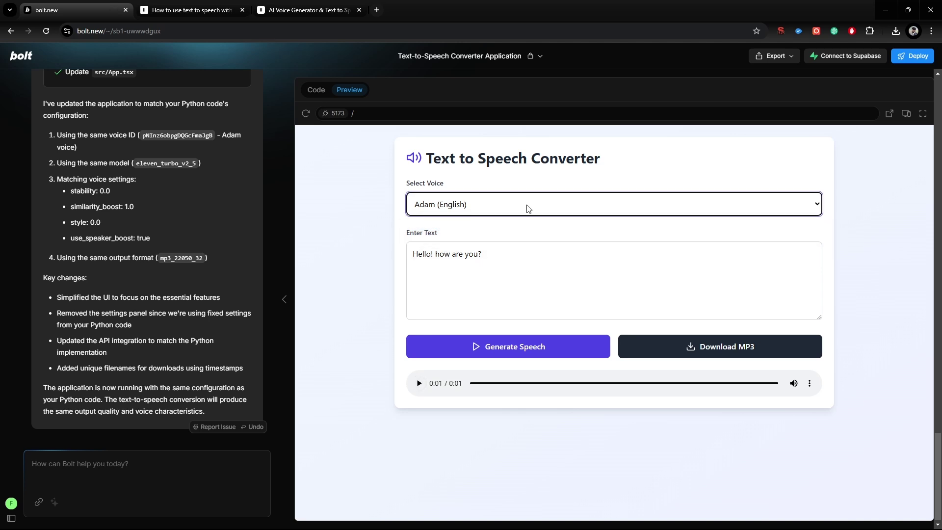
{"action": "left_click", "coordinate": [527, 209]}
{"action": "left_click", "coordinate": [497, 225]}
- Download the generated speech as an MP3, keeping Adam (English) selected
{"action": "left_click", "coordinate": [719, 357]}
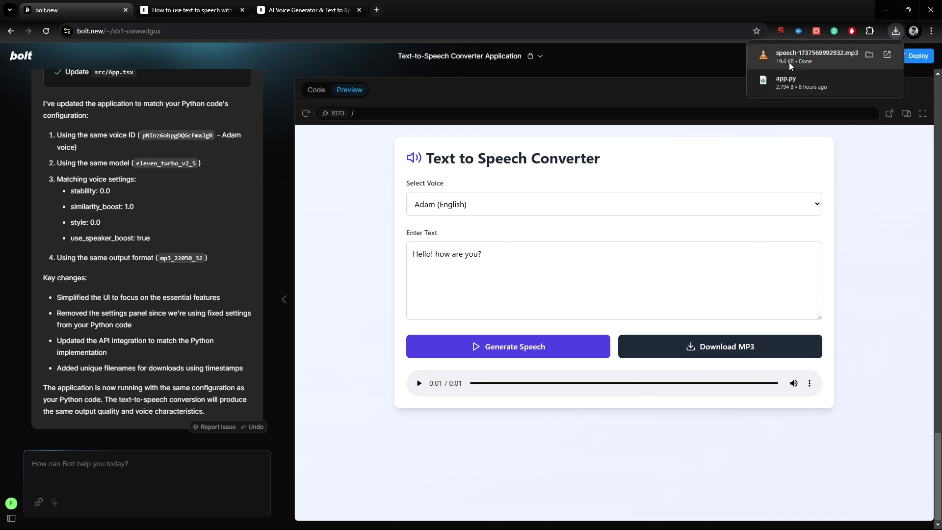
{"action": "left_click", "coordinate": [541, 209]}
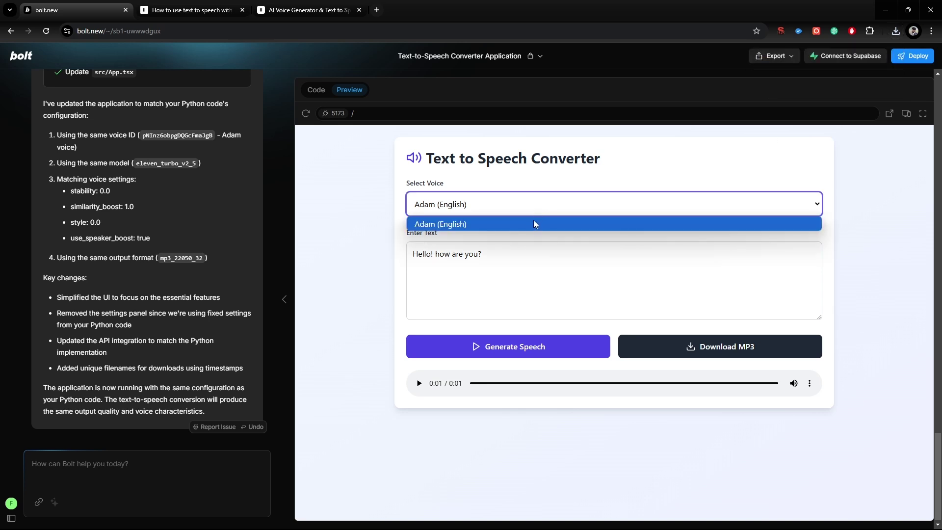
{"action": "left_click", "coordinate": [533, 222]}
{"action": "left_click", "coordinate": [518, 208]}
{"action": "left_click", "coordinate": [517, 231]}
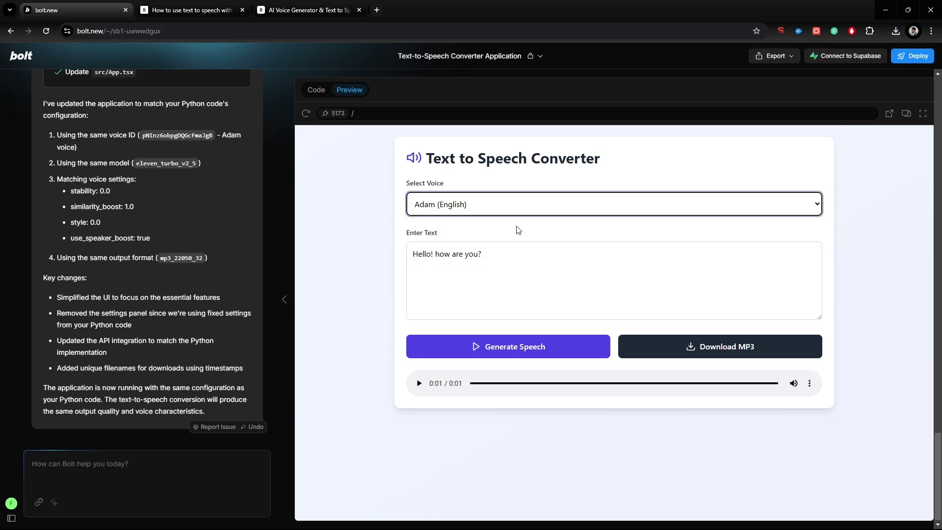
{"action": "left_click", "coordinate": [513, 209]}
{"action": "left_click", "coordinate": [512, 225]}
- Send Bolt a prompt for extra male/female voices, an AI Voice navbar (About, Contact, Login) and polished UI
{"action": "left_click", "coordinate": [209, 460]}
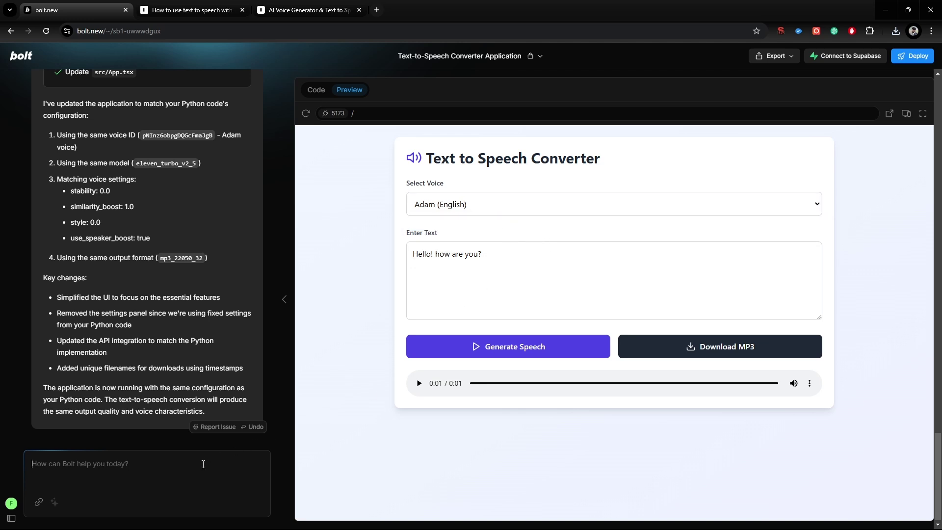
{"action": "type", "text": "Please a"}
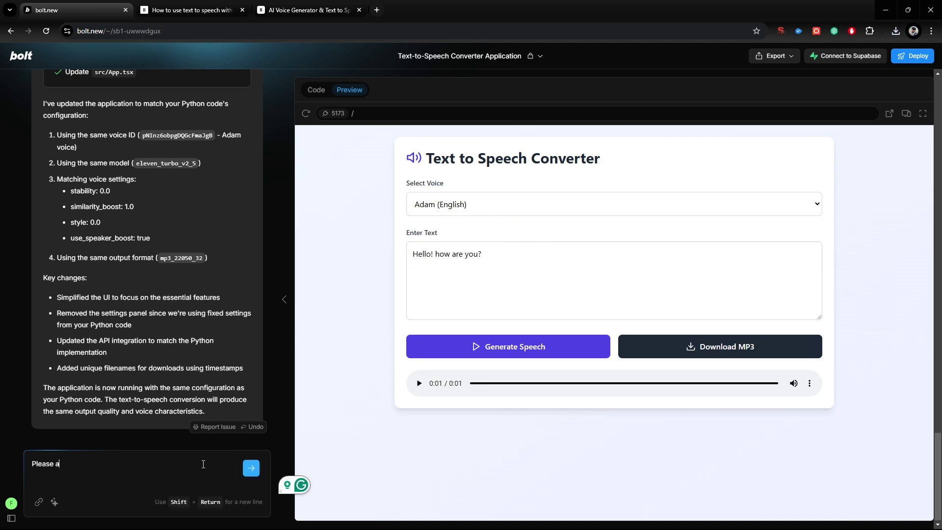
{"action": "type", "text": "dd mo"}
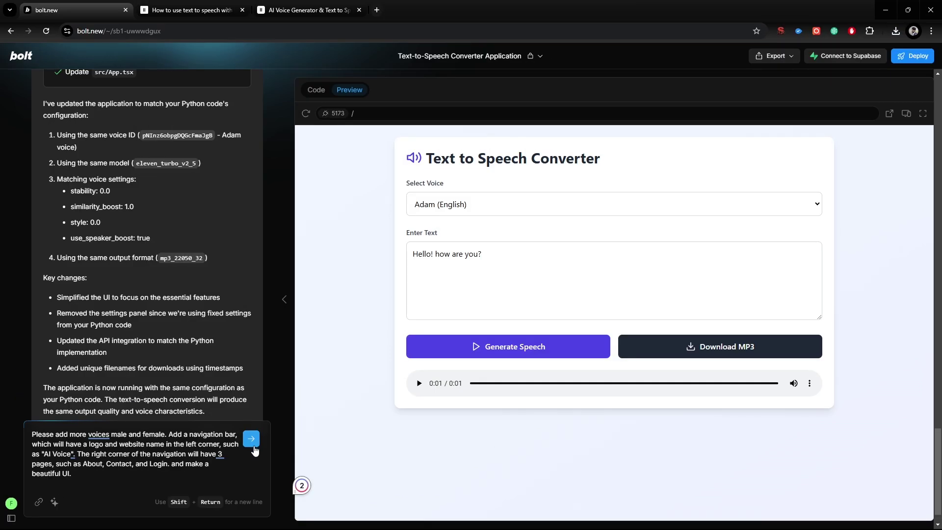
{"action": "left_click", "coordinate": [252, 440]}
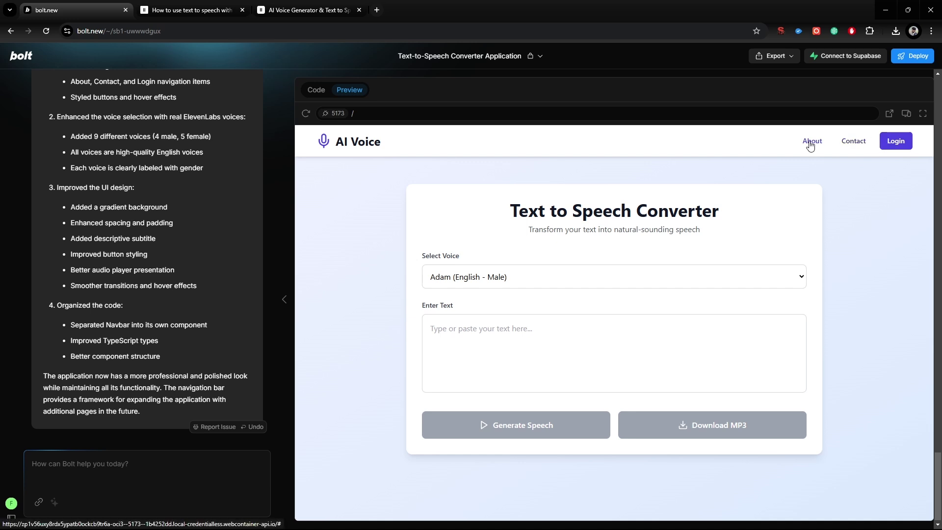
- Generate and play "Hi, how are you today?" with the Bella (English - Female) voice
{"action": "left_click", "coordinate": [571, 284]}
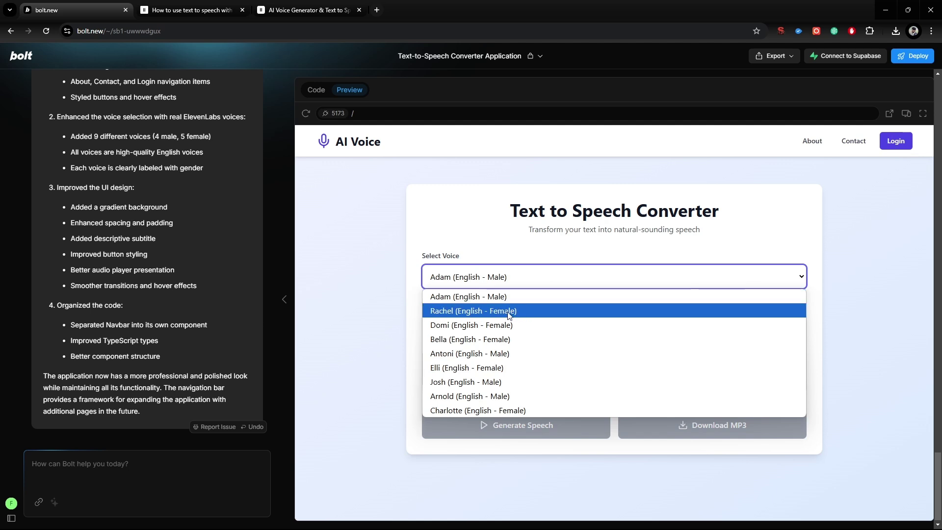
{"action": "left_click", "coordinate": [485, 343]}
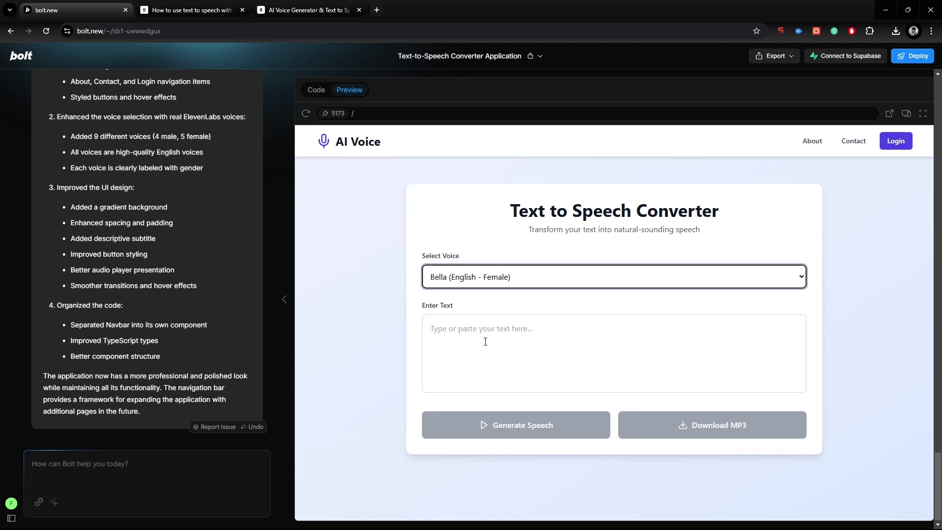
{"action": "left_click", "coordinate": [582, 334]}
{"action": "type", "text": "Hi, how are yo"}
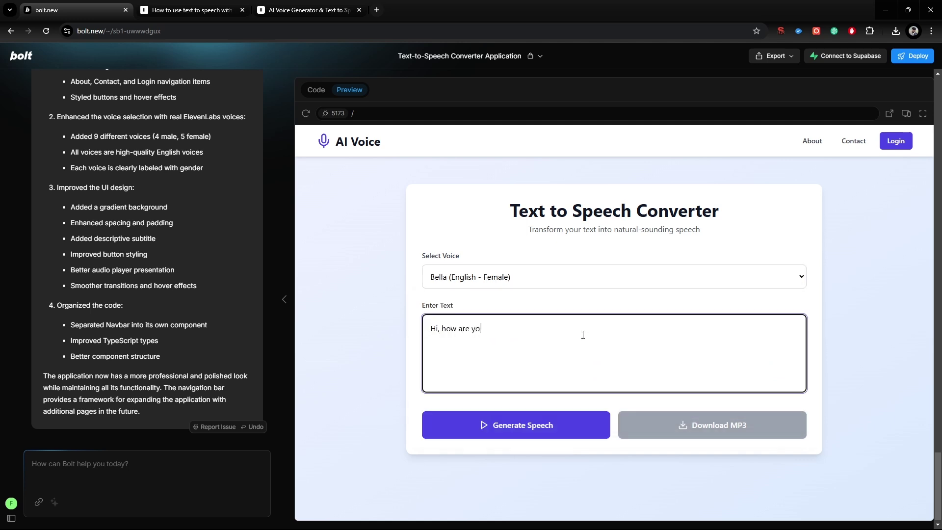
{"action": "type", "text": "u today?"}
{"action": "left_click", "coordinate": [552, 425]}
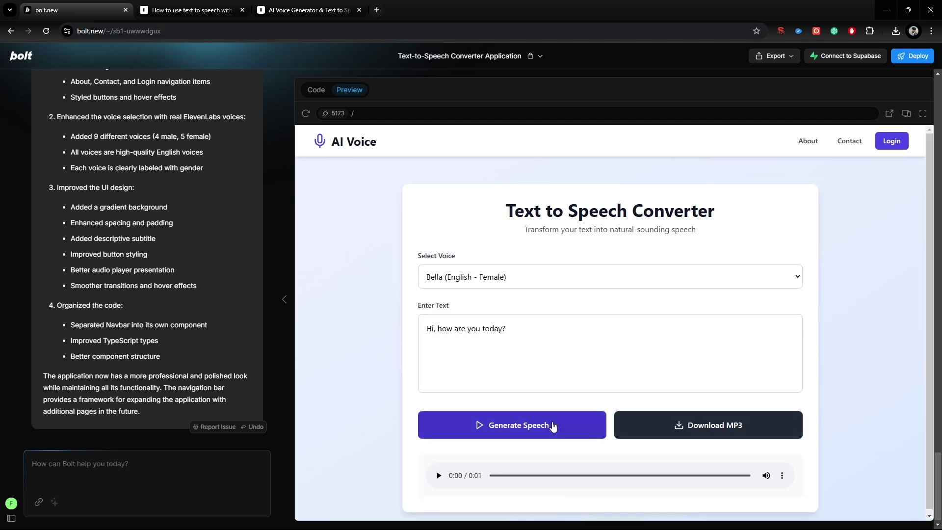
{"action": "left_click", "coordinate": [439, 476]}
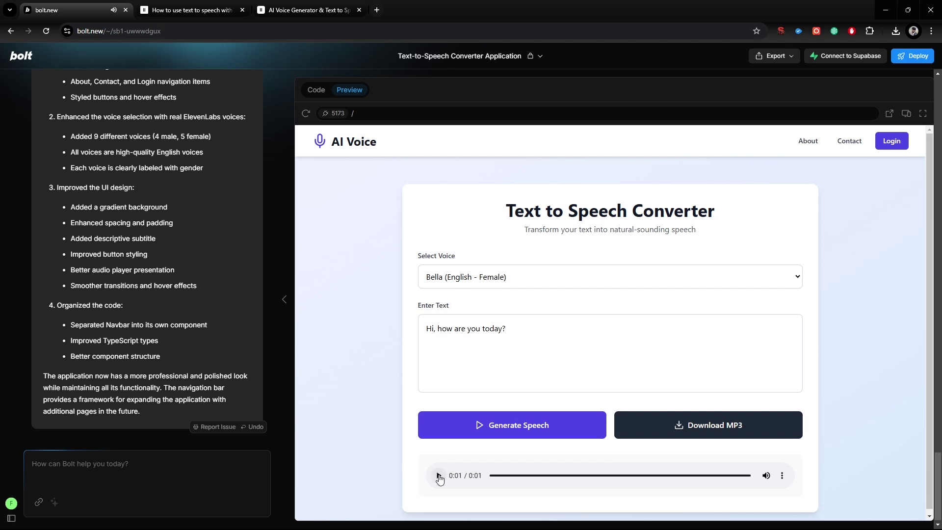
- Regenerate the greeting with the Arnold, Charlotte and Rachel voices in turn
{"action": "left_click", "coordinate": [539, 279]}
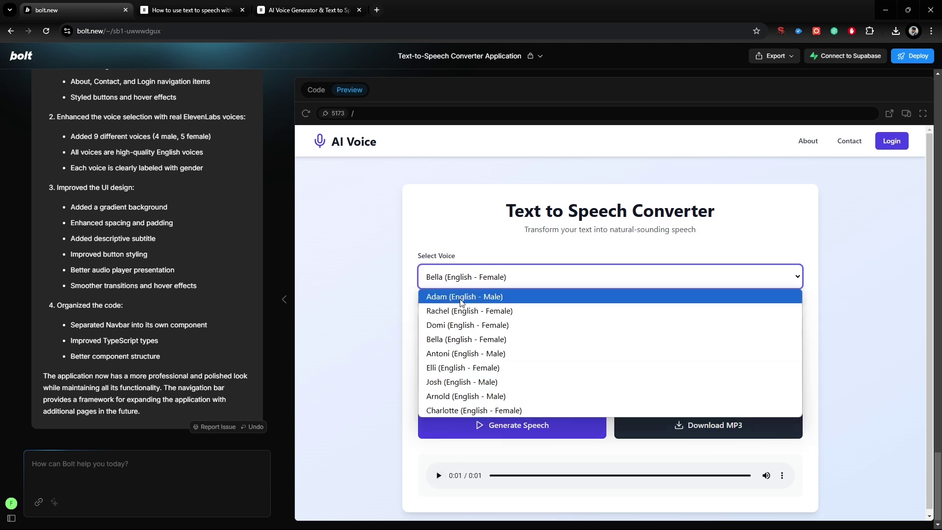
{"action": "left_click", "coordinate": [518, 395]}
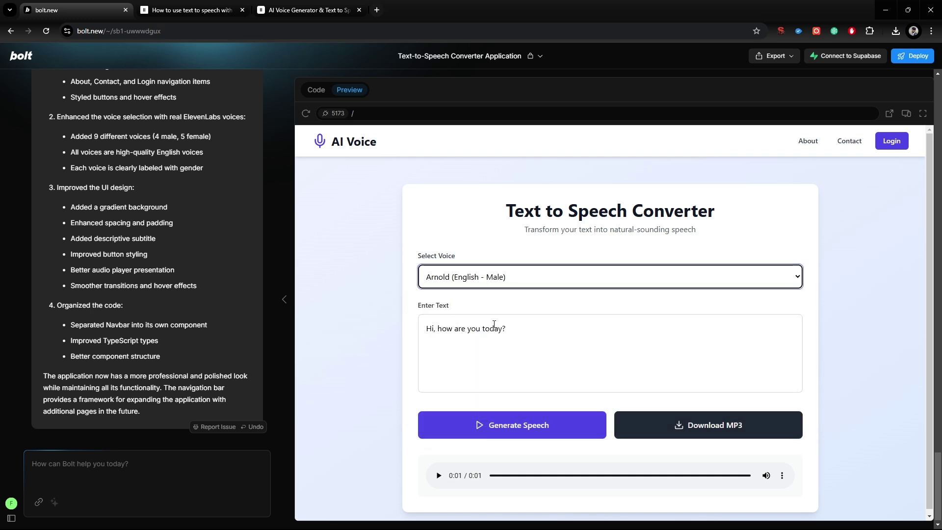
{"action": "left_click", "coordinate": [539, 425]}
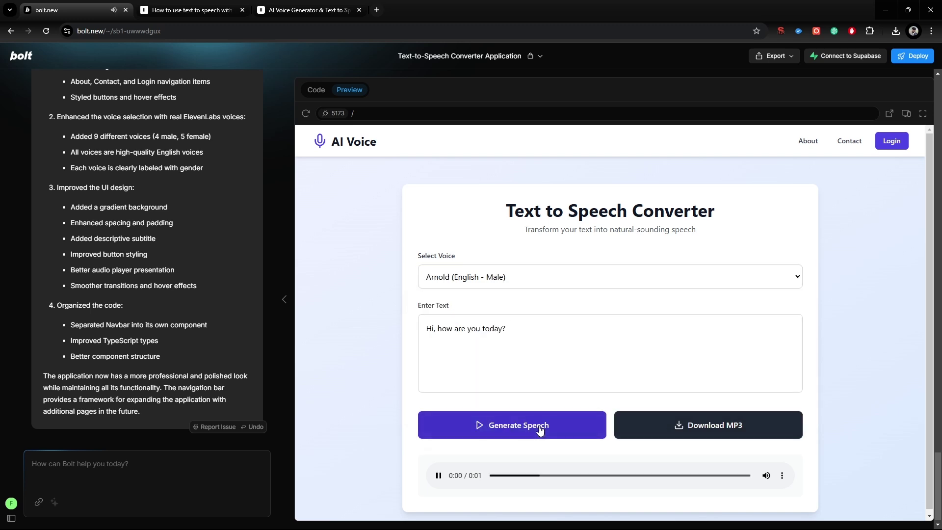
{"action": "left_click", "coordinate": [530, 280]}
{"action": "left_click", "coordinate": [511, 407]}
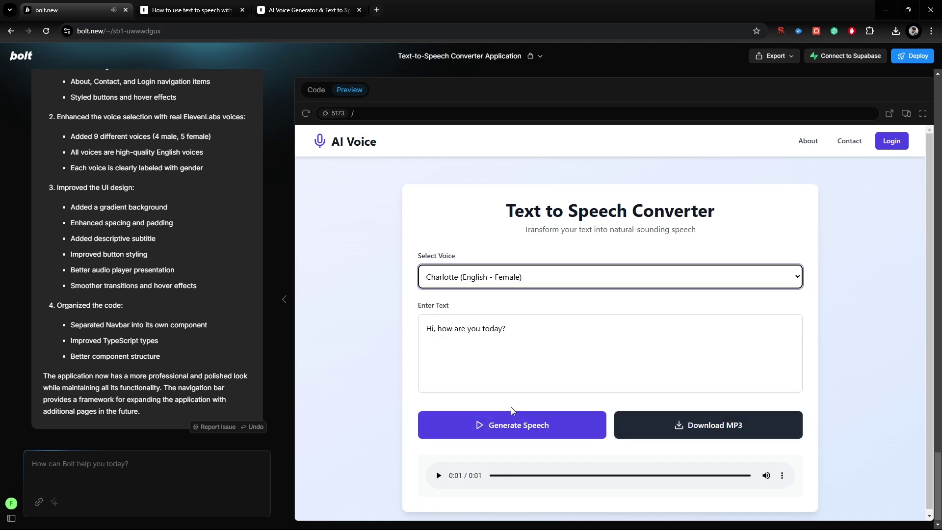
{"action": "left_click", "coordinate": [524, 426]}
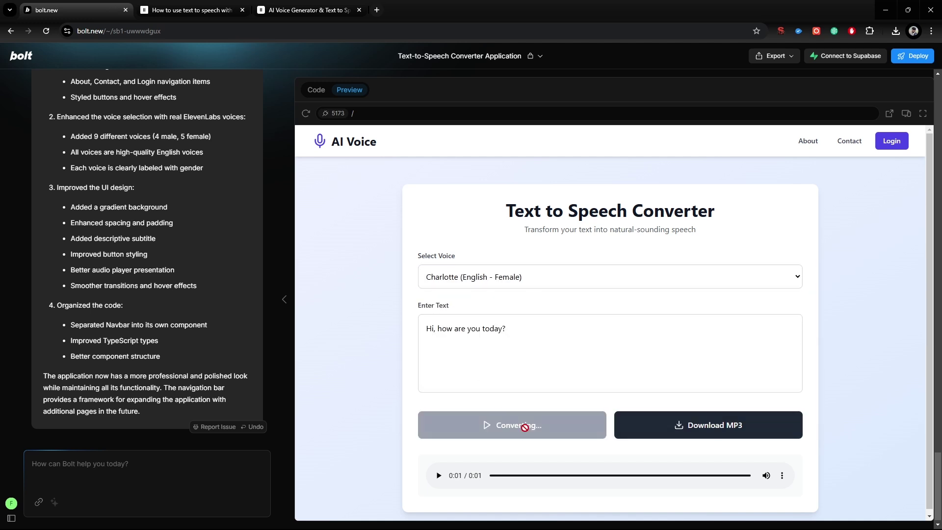
{"action": "left_click", "coordinate": [547, 278]}
{"action": "left_click", "coordinate": [508, 310]}
{"action": "left_click", "coordinate": [519, 427]}
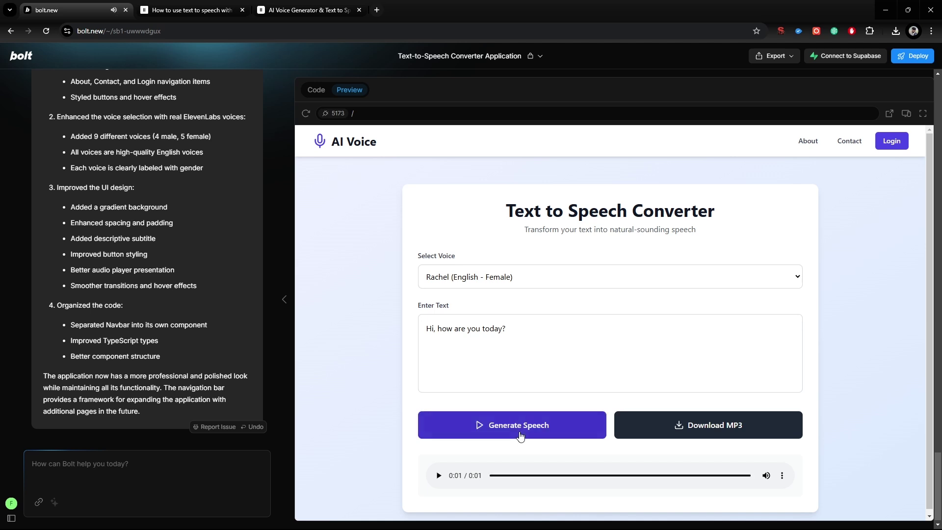
{"action": "left_click", "coordinate": [791, 58]}
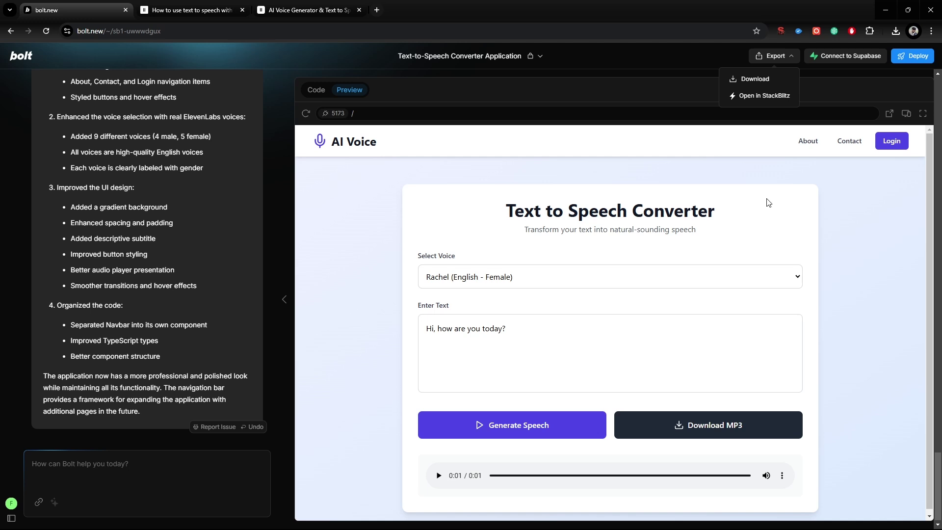
{"action": "left_click", "coordinate": [785, 57]}
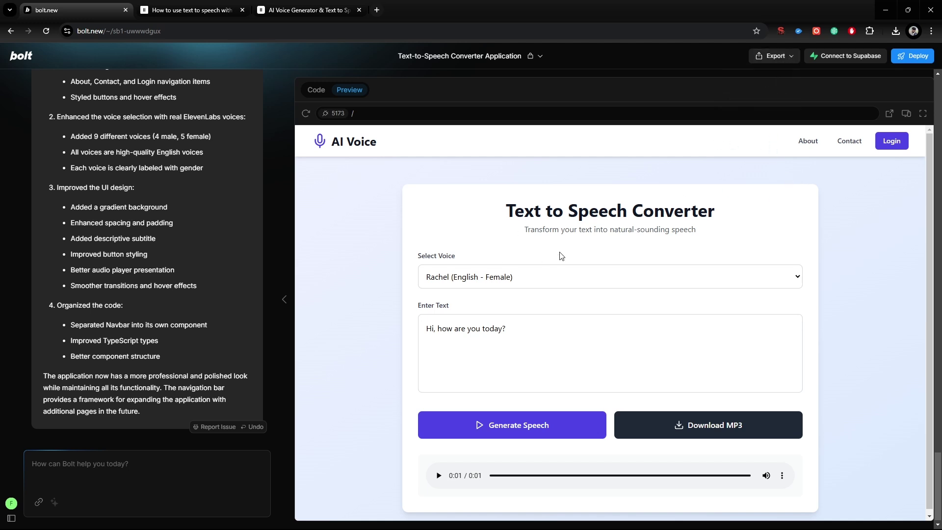
- Deploy the AI Voice app to Netlify and view the netlify.app site in a new tab
{"action": "left_click", "coordinate": [915, 62]}
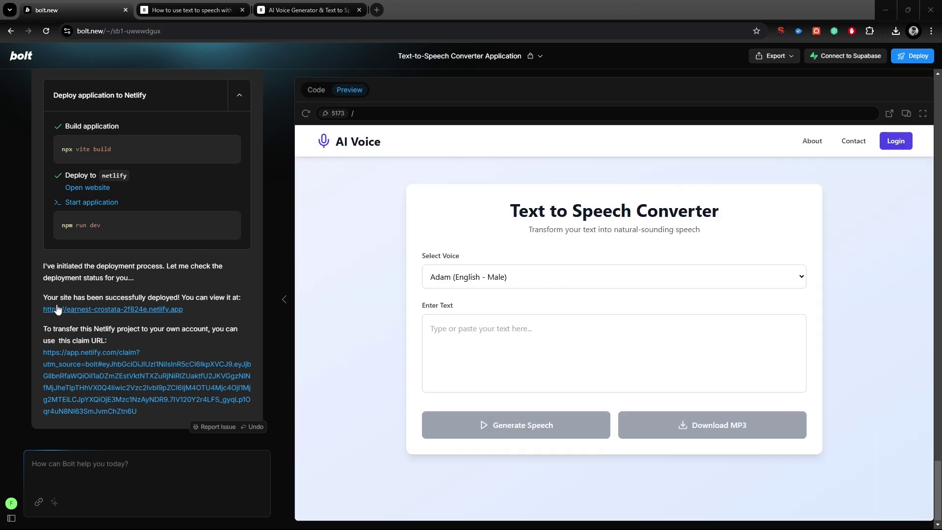
{"action": "right_click", "coordinate": [109, 310]}
{"action": "left_click", "coordinate": [149, 323]}
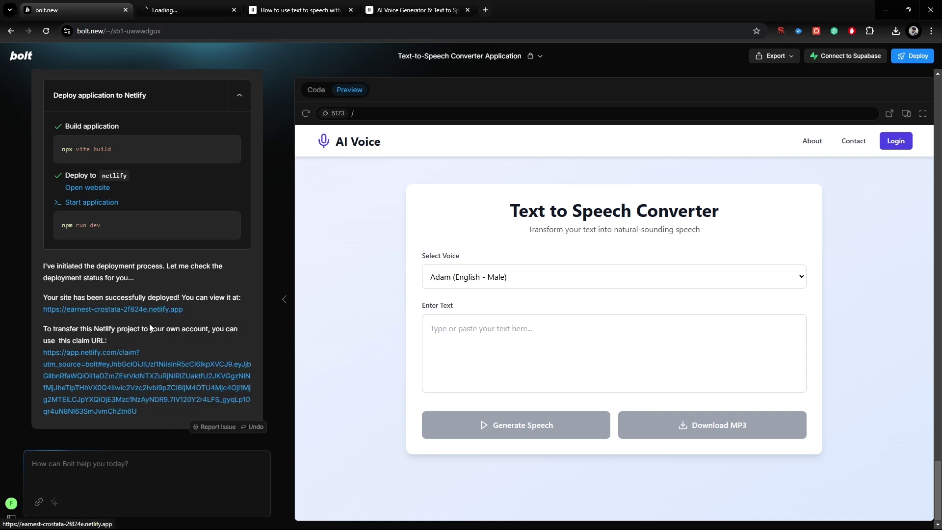
{"action": "left_click", "coordinate": [192, 10]}
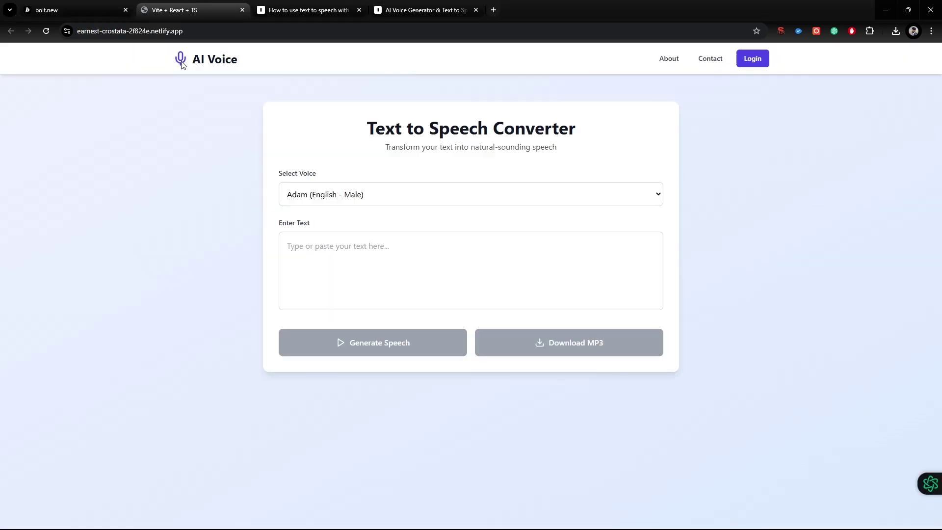
- Select Rachel (English - Female) on the live site, then reopen the dropdown to review all nine voices
{"action": "left_click", "coordinate": [412, 198]}
{"action": "left_click", "coordinate": [399, 228]}
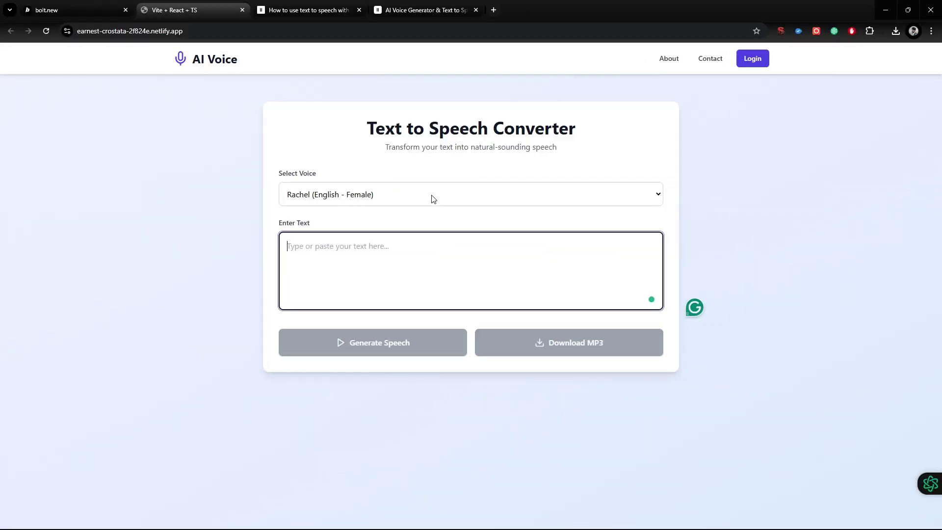
{"action": "left_click", "coordinate": [432, 199]}
{"action": "left_click", "coordinate": [428, 228]}
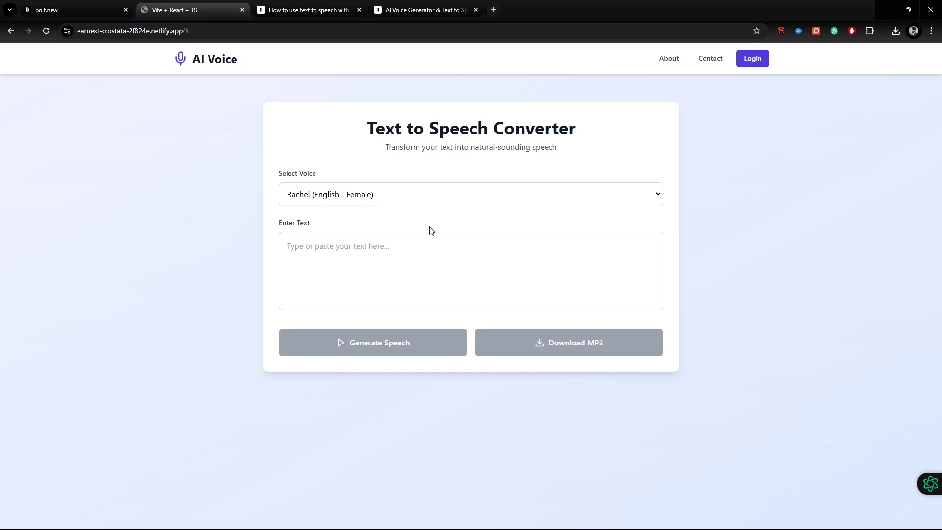
{"action": "left_click", "coordinate": [429, 193]}
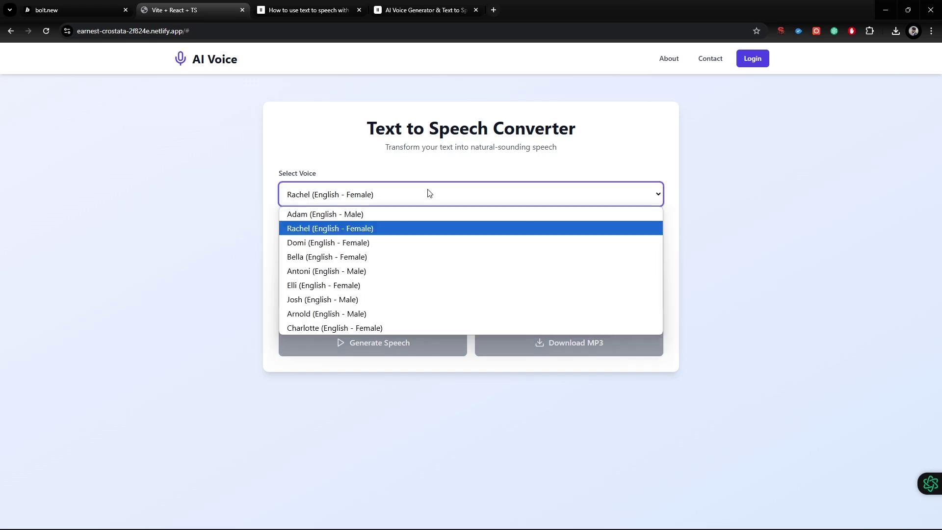